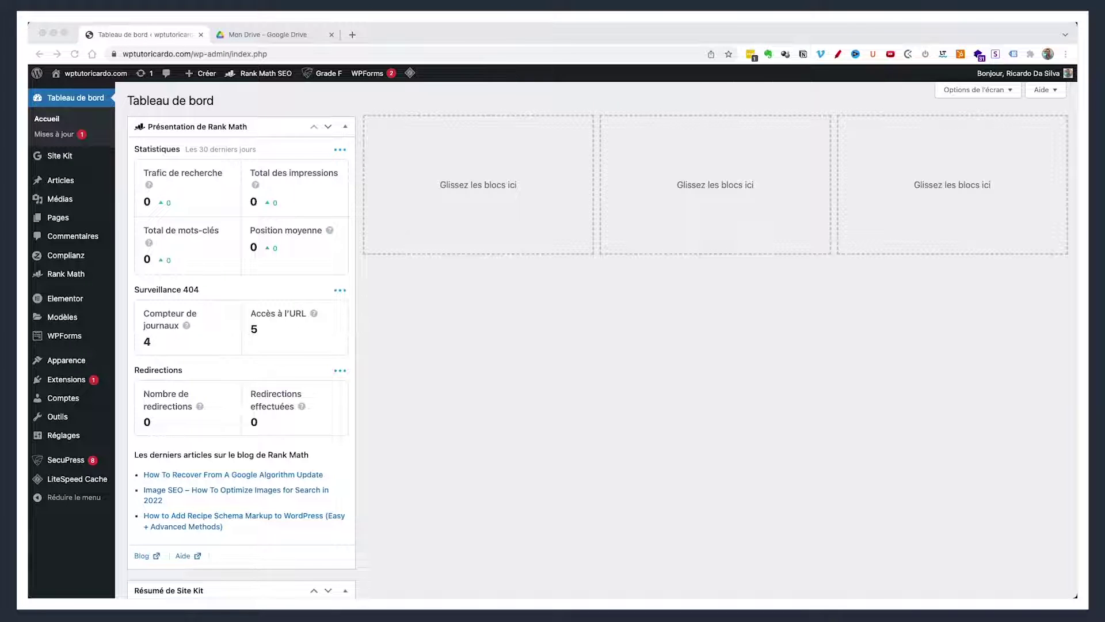
Search the catalogue of plugins to add for "wpvivid backup"
left_click(69, 381)
mouse_move(69, 383)
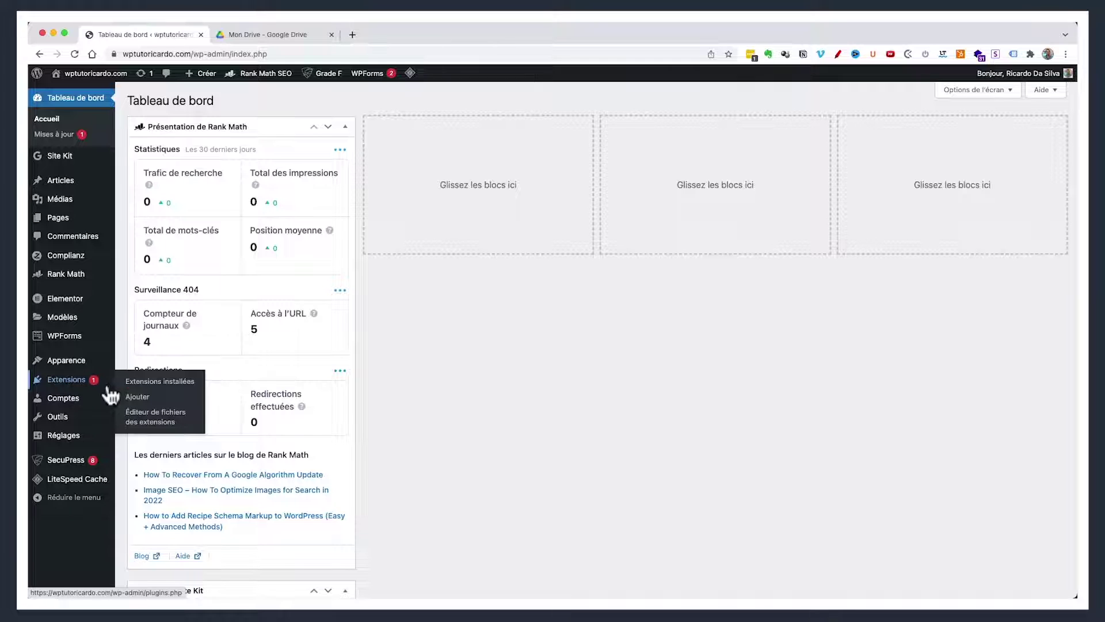
left_click(136, 396)
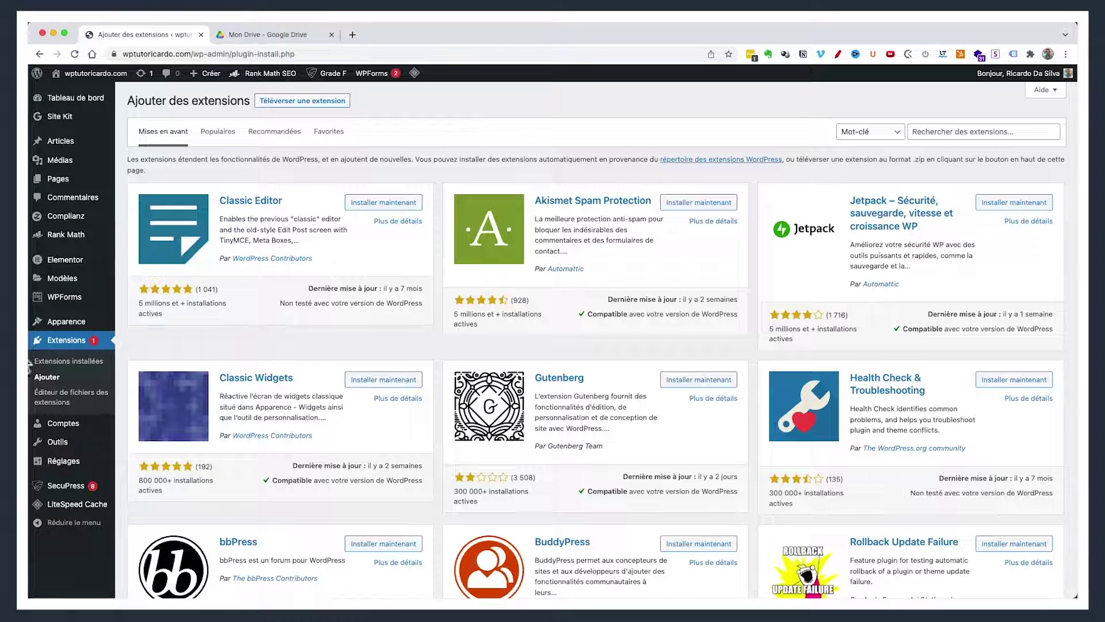
left_click(969, 132)
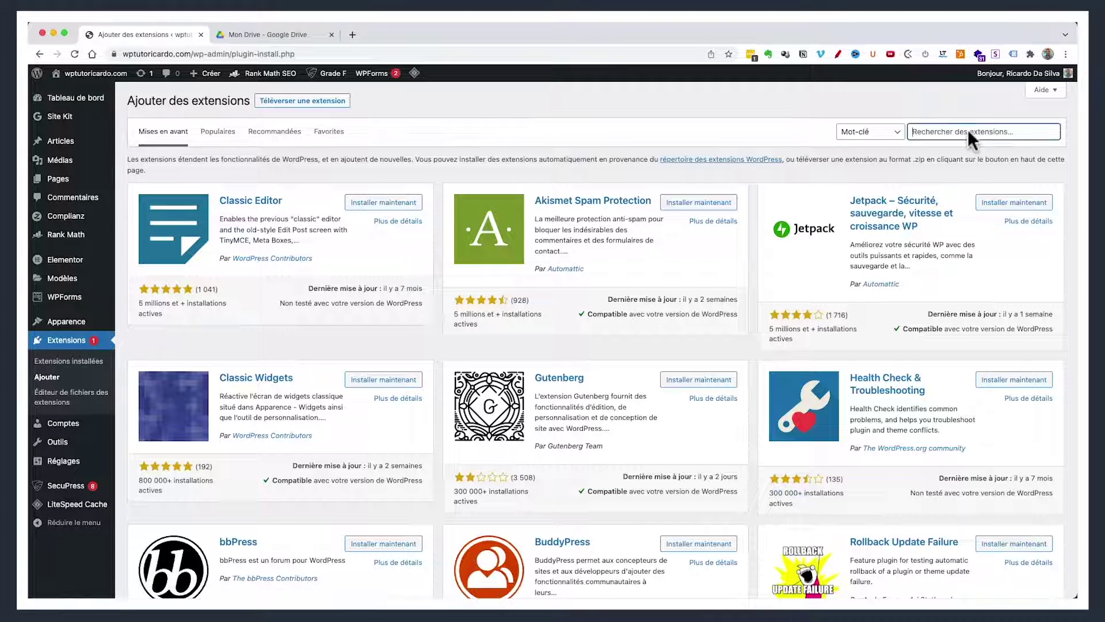
type("wpvivid")
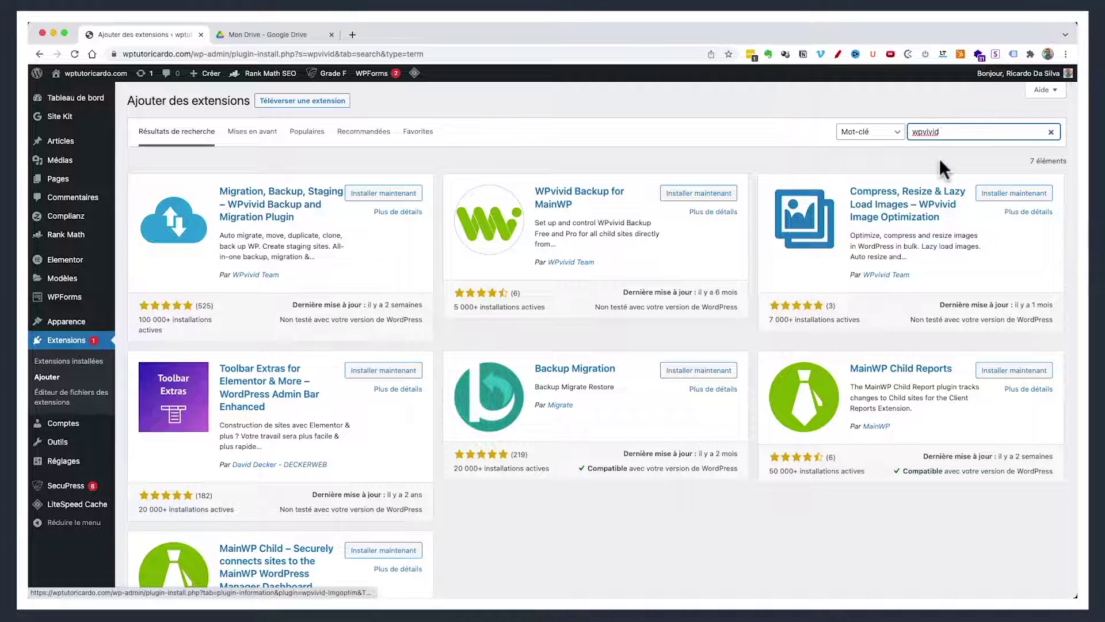
type("bac")
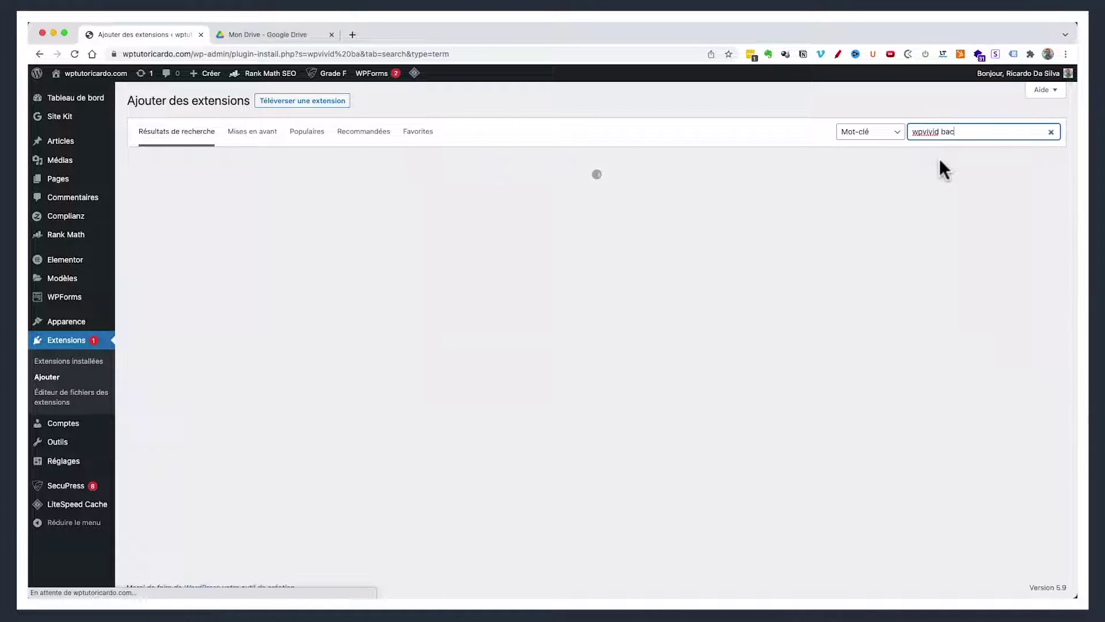
type("lup")
key("BackSpace")
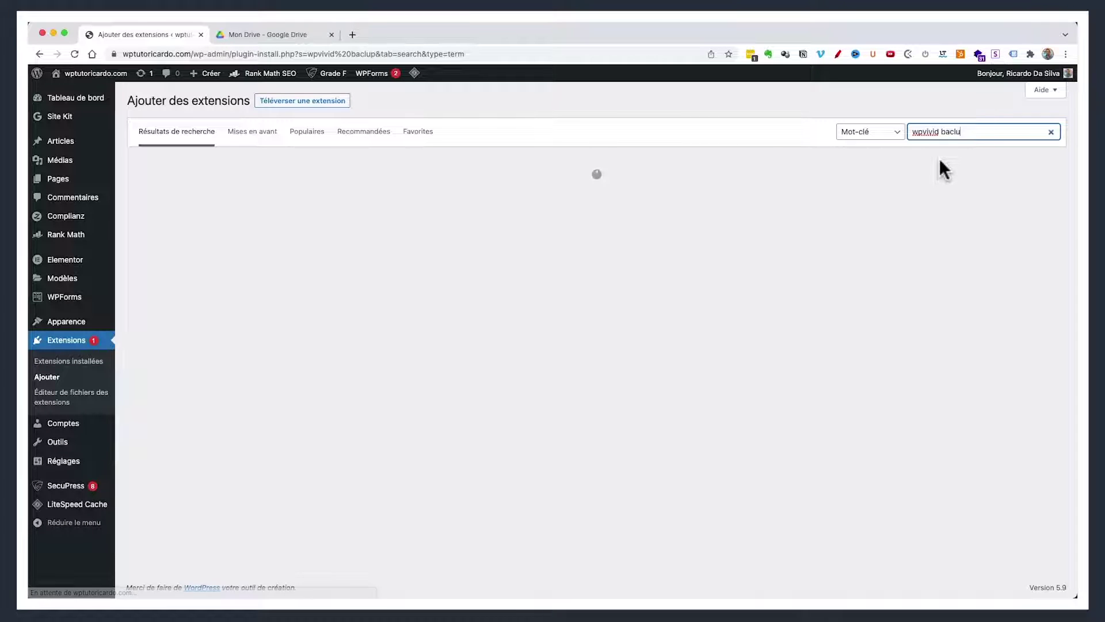
key("BackSpace")
key("BackSpace")
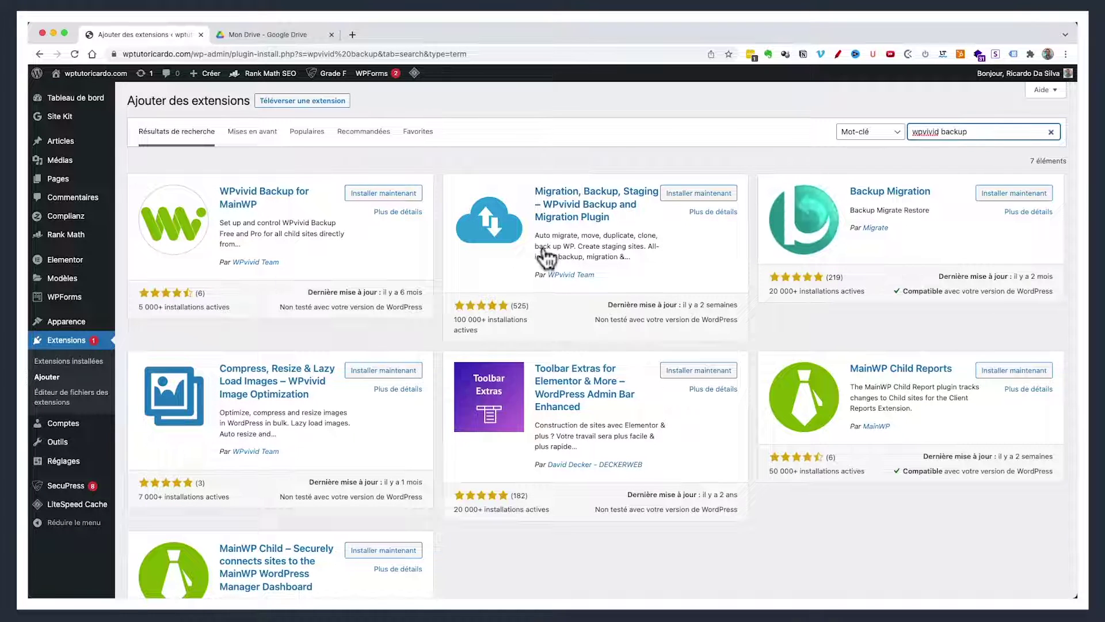
Install and activate the Migration, Backup, Staging – WPvivid Backup and Migration Plugin
left_click(680, 195)
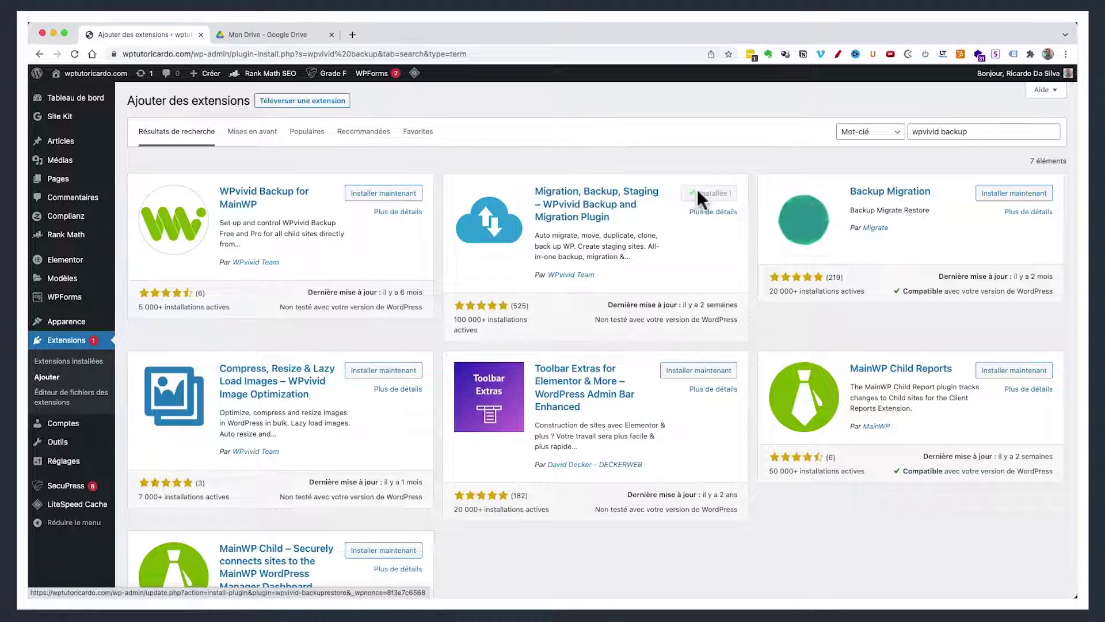
left_click(720, 196)
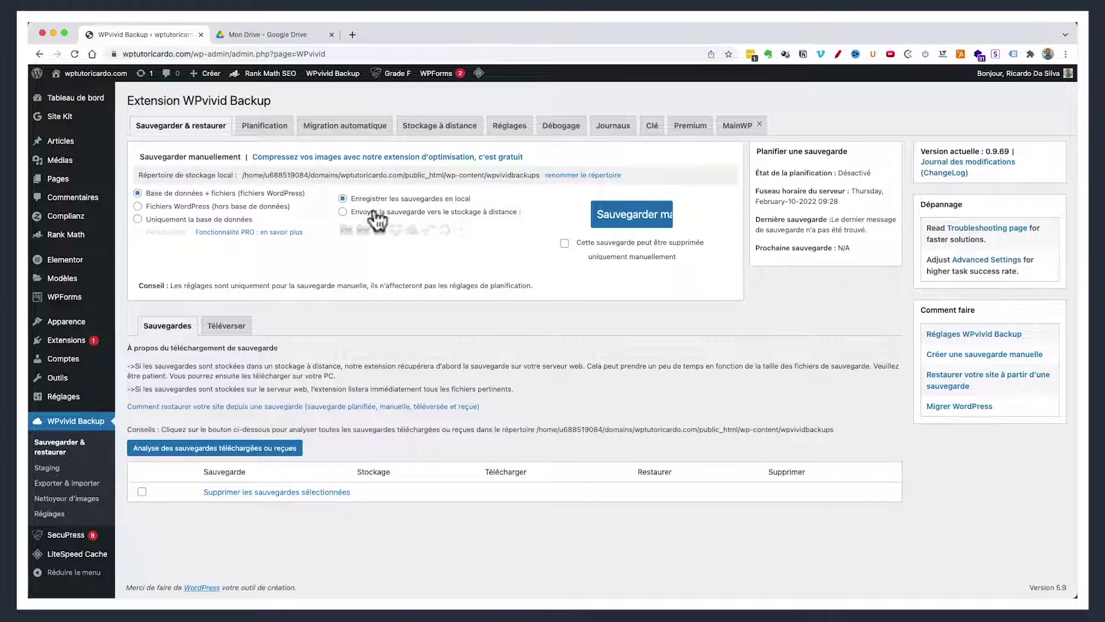
Authenticate Google Drive as WPvivid remote storage, choosing the Google account and granting wpvivid.com access to it
left_click(425, 129)
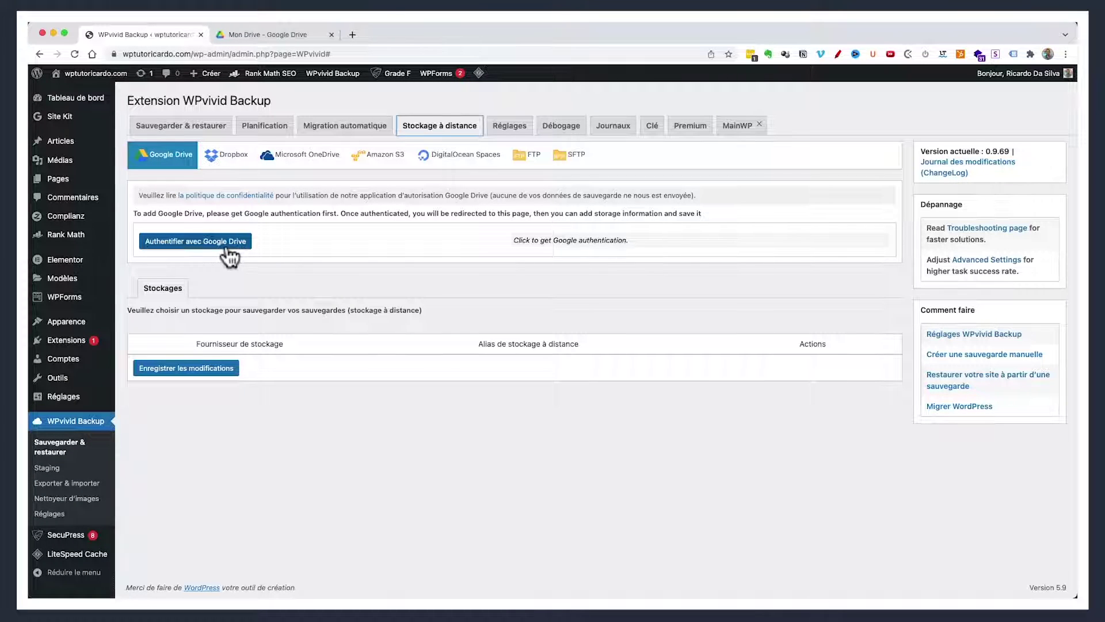
left_click(170, 243)
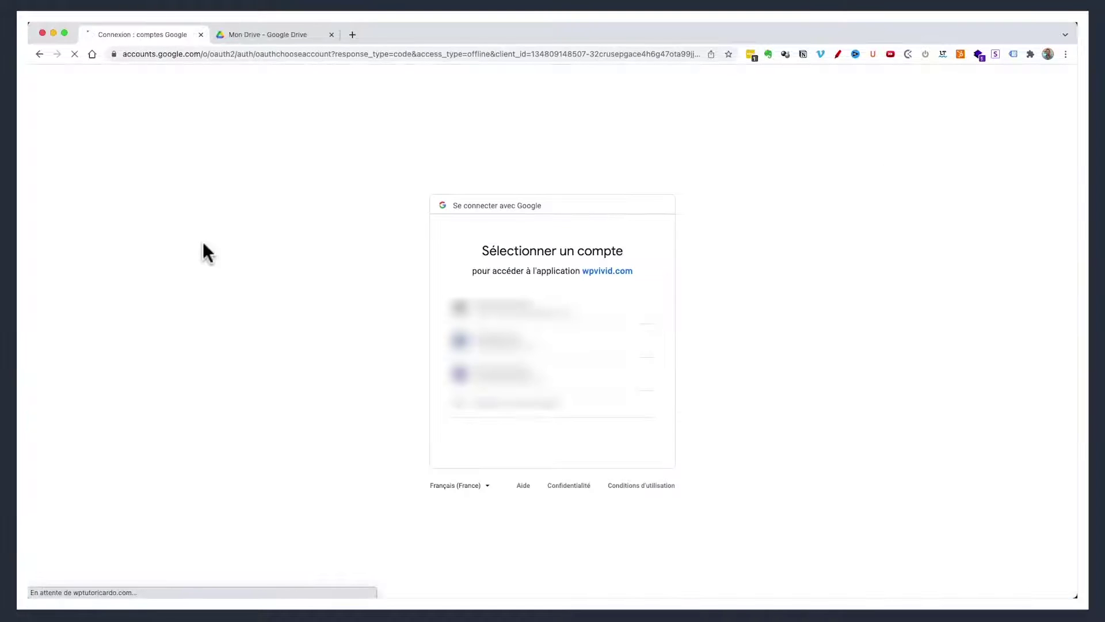
left_click(510, 346)
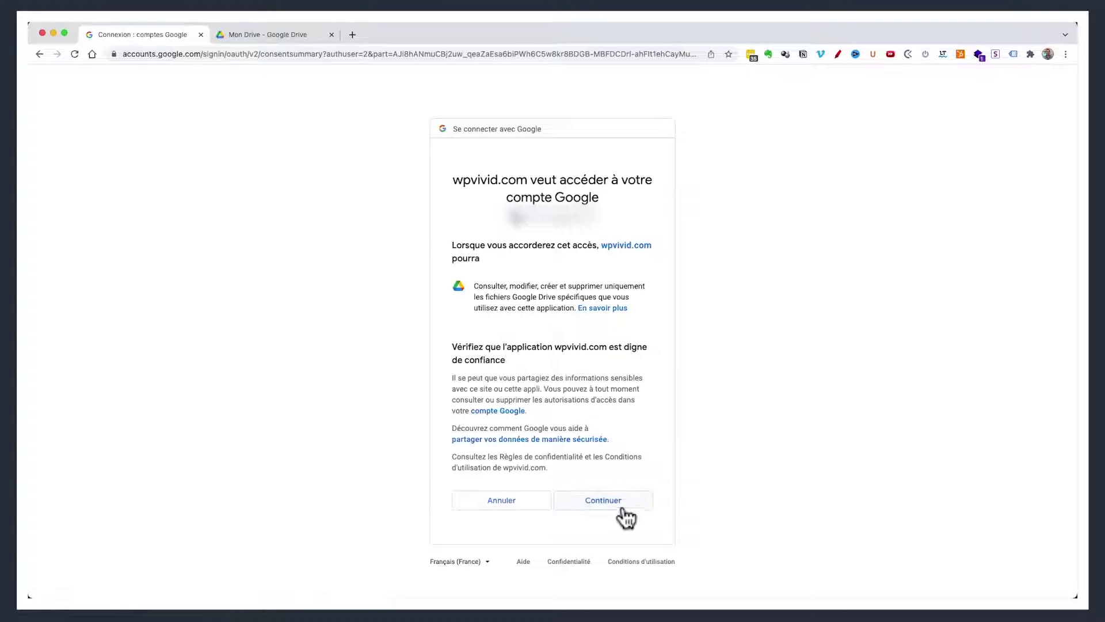
left_click(623, 499)
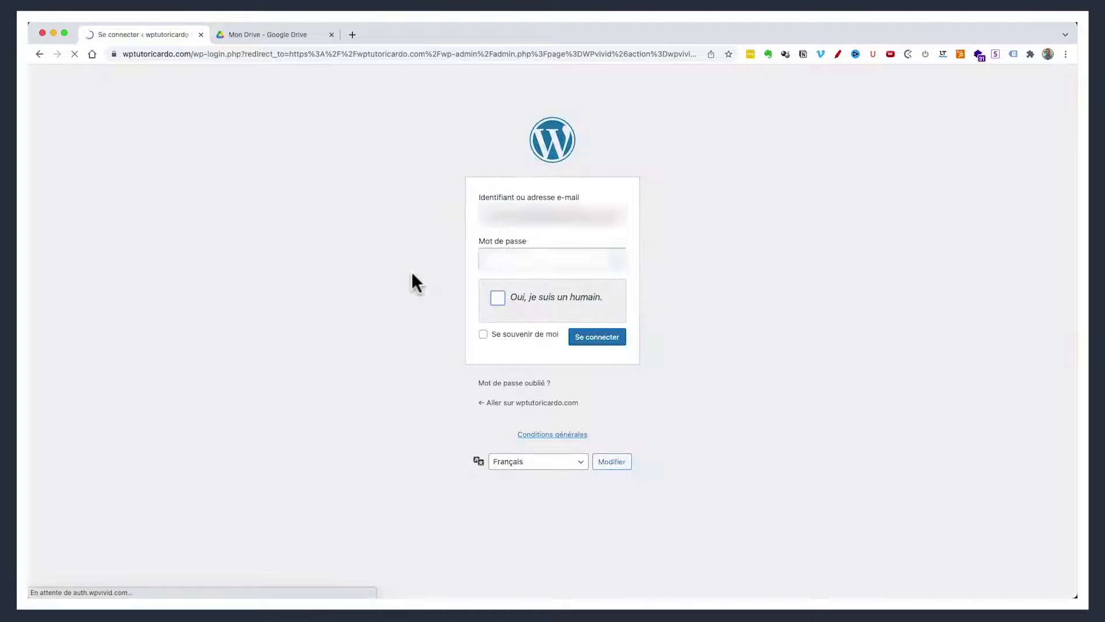
Log back in to WordPress with the account password and complete the human verification
left_click(577, 268)
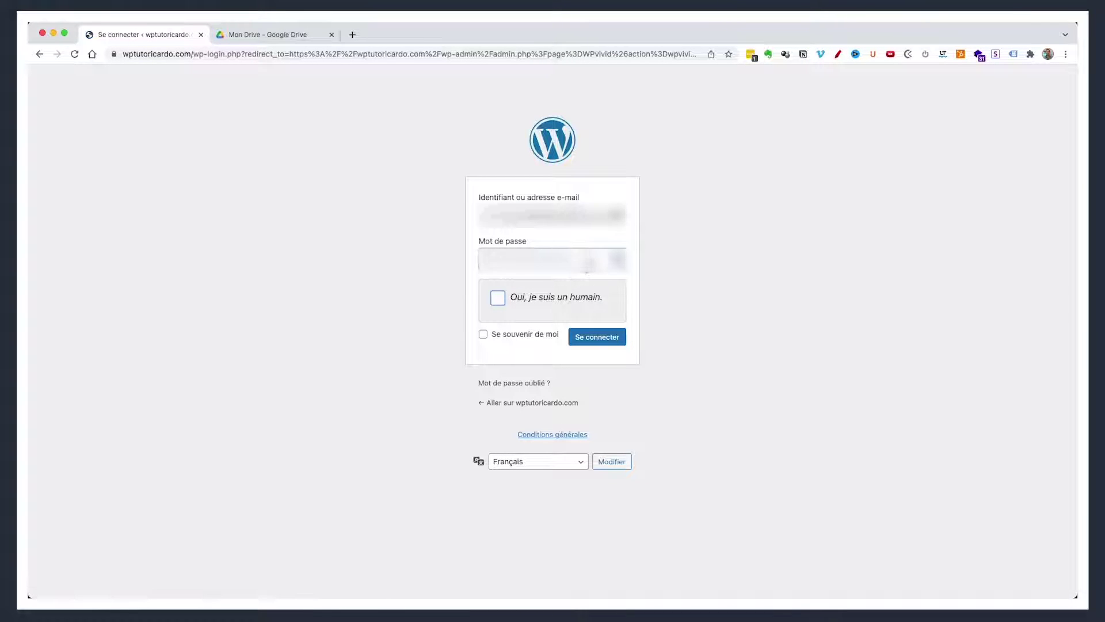
left_click(497, 298)
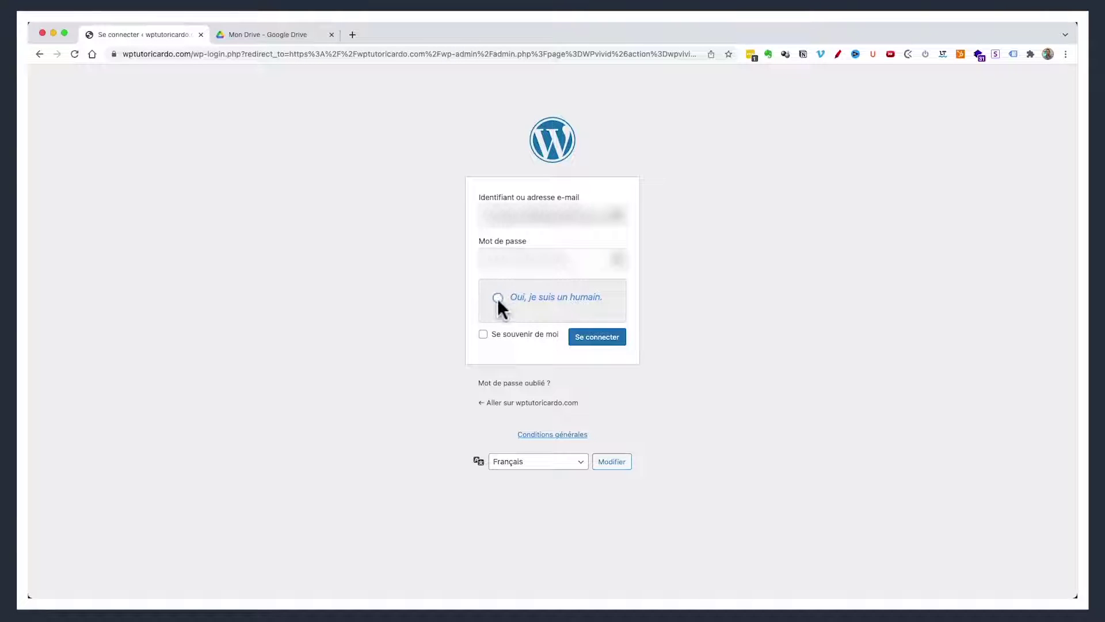
left_click(597, 337)
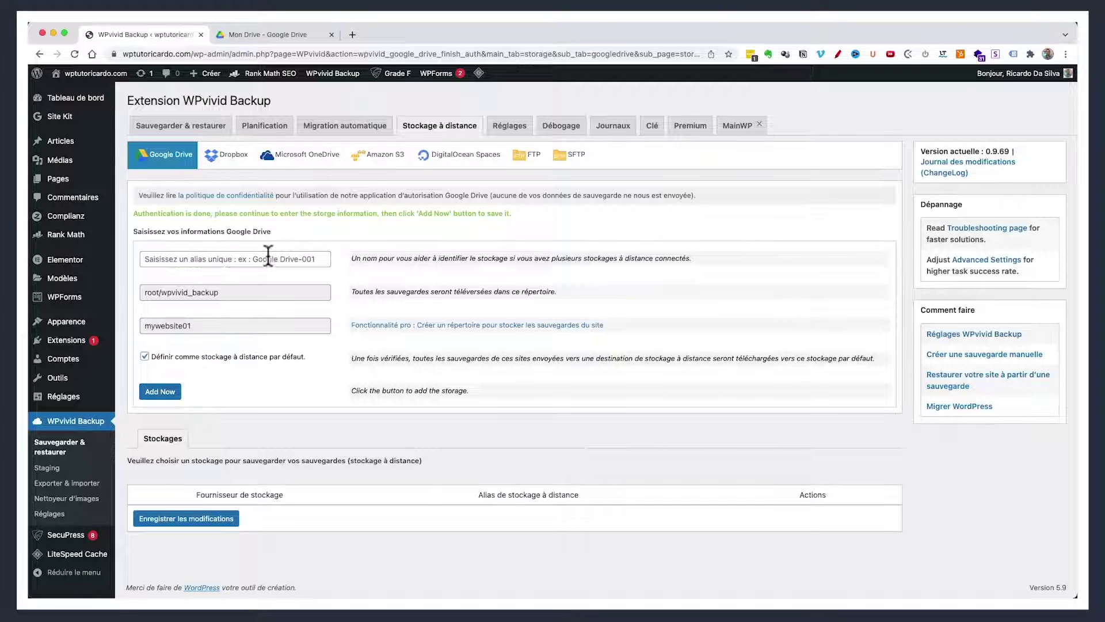
Add the Google Drive storage with the alias SauvegardeWordPress, keeping it as the default remote storage
left_click(193, 259)
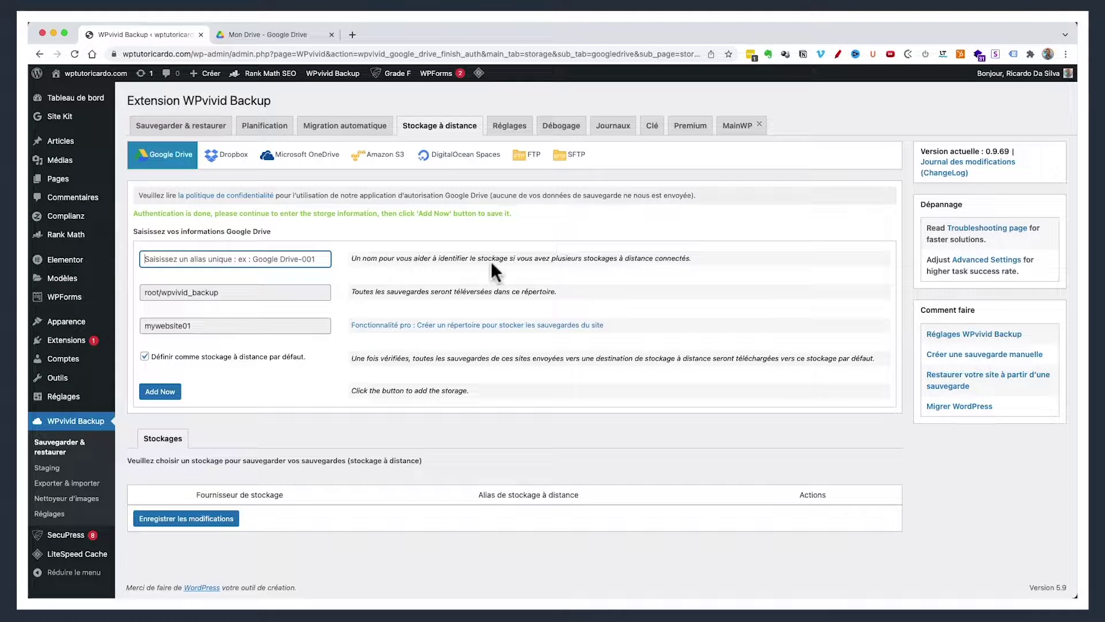
left_click(255, 259)
type("Sa")
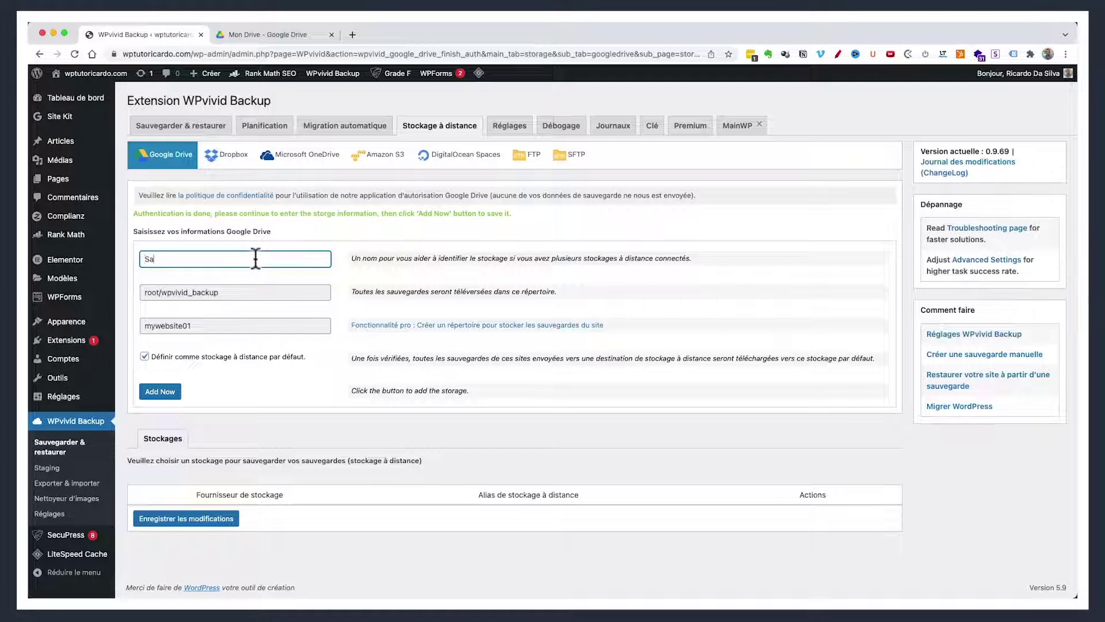
type("uvegar")
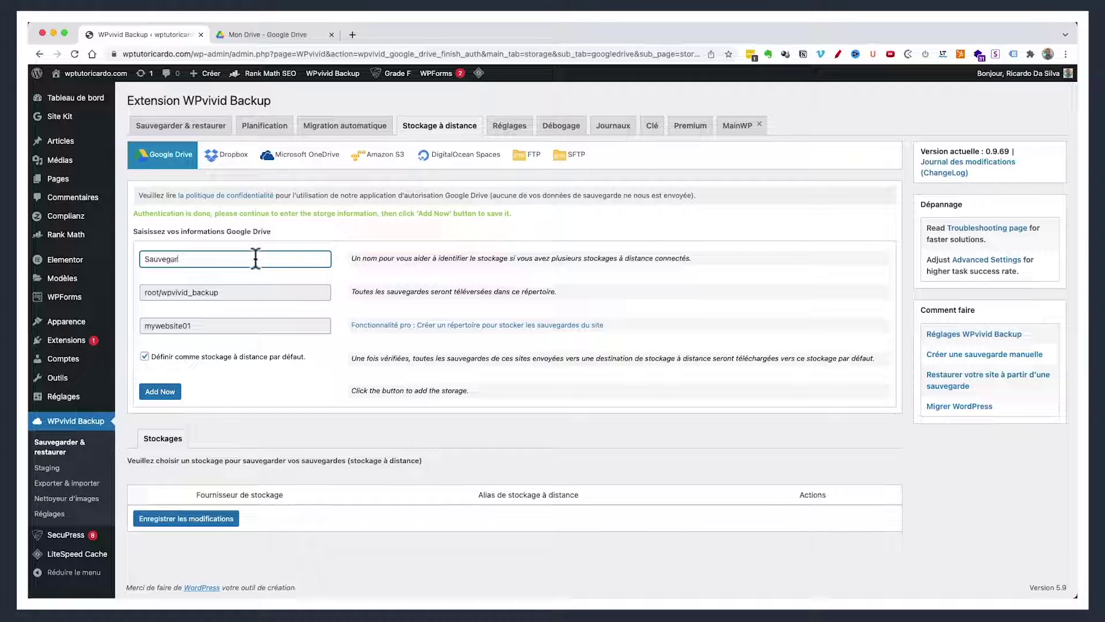
type("deWordPress")
left_click(305, 294)
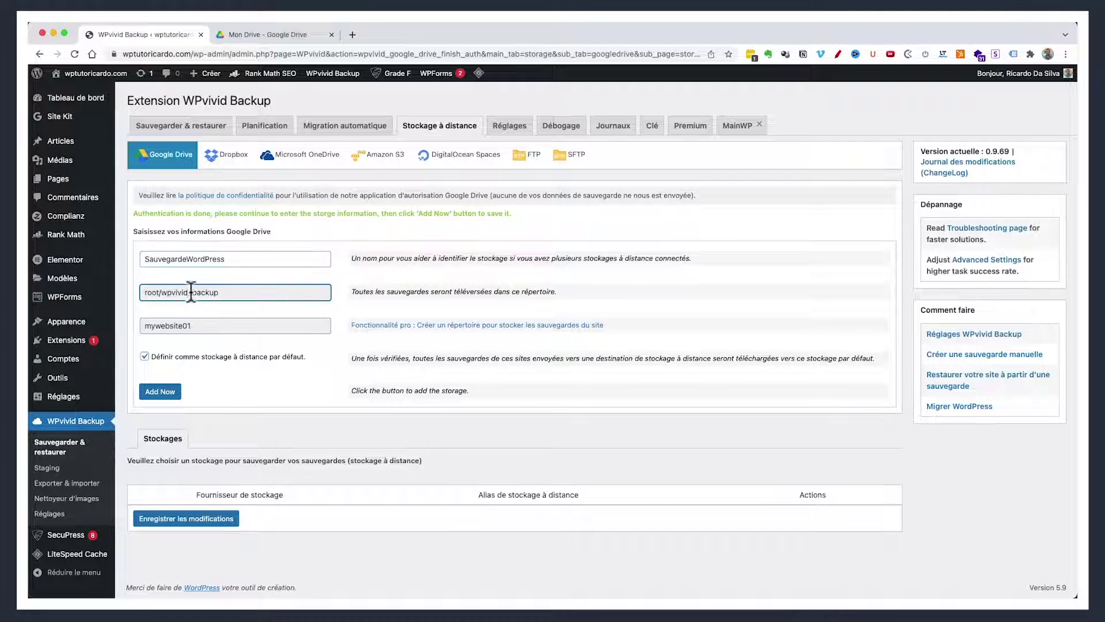
left_click(170, 388)
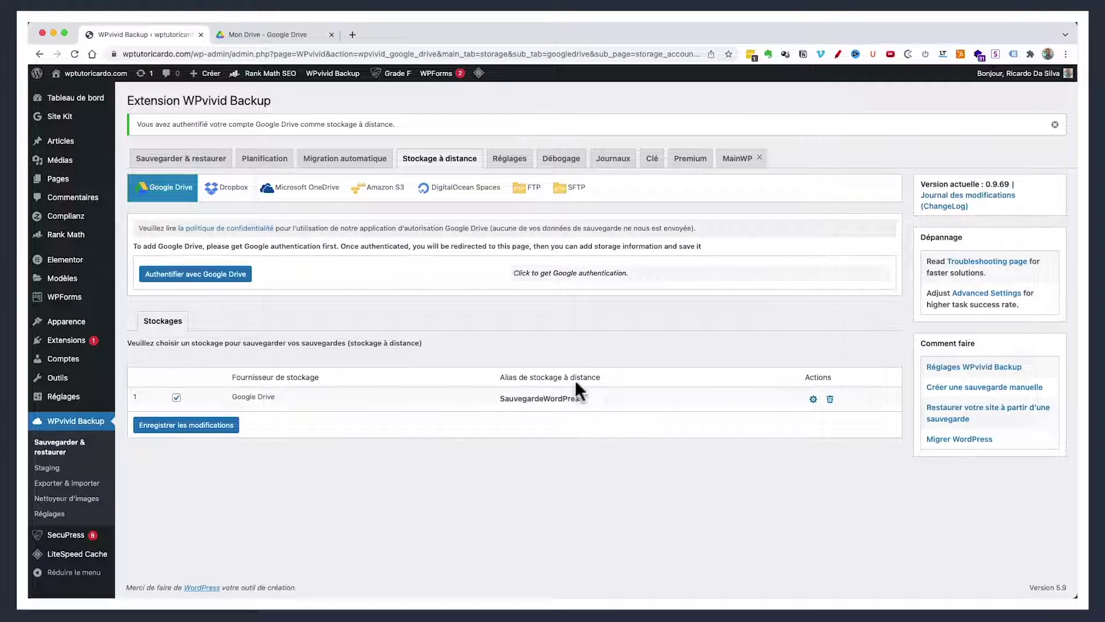
Set the manual backup to be sent to remote storage, and open the area for uploading existing backups
left_click(219, 165)
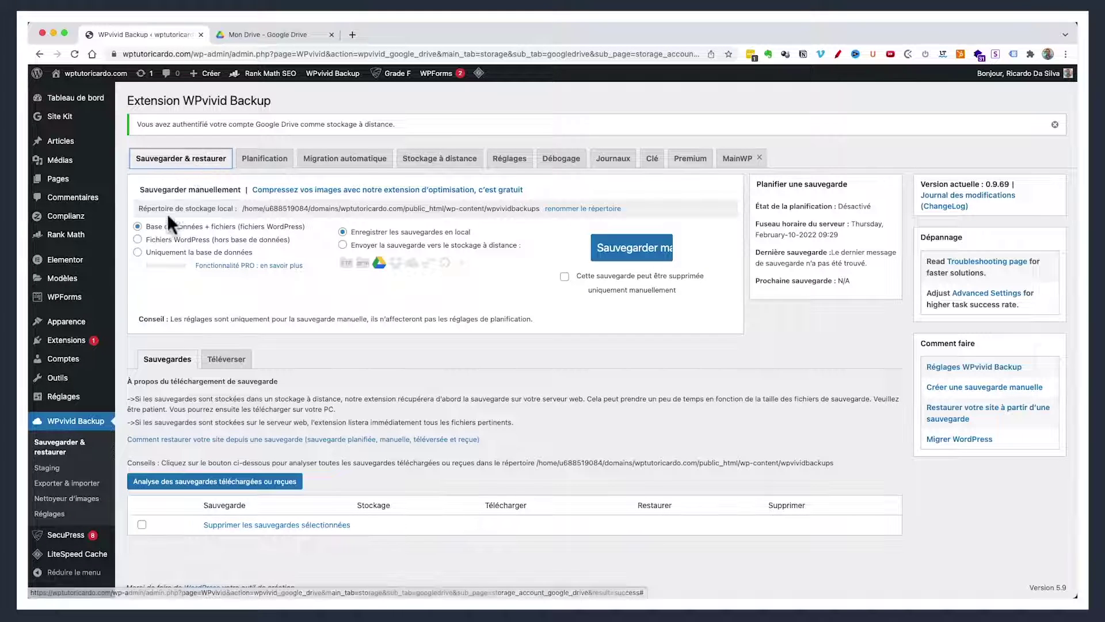
left_click(362, 248)
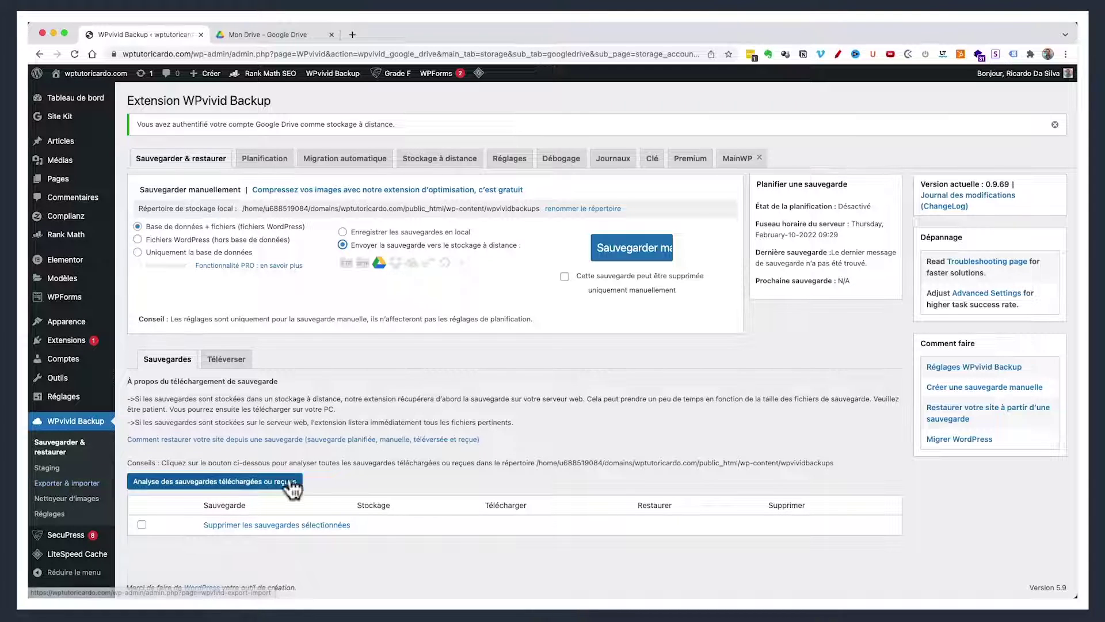
left_click(229, 363)
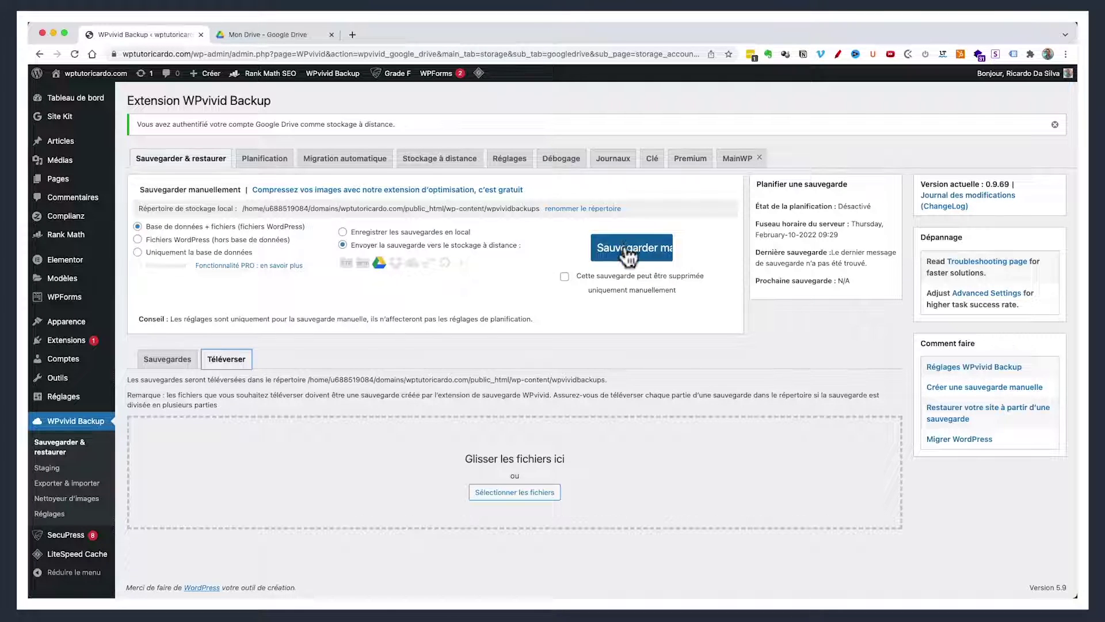
Enable scheduled backups and set their frequency to 12 hours
left_click(286, 167)
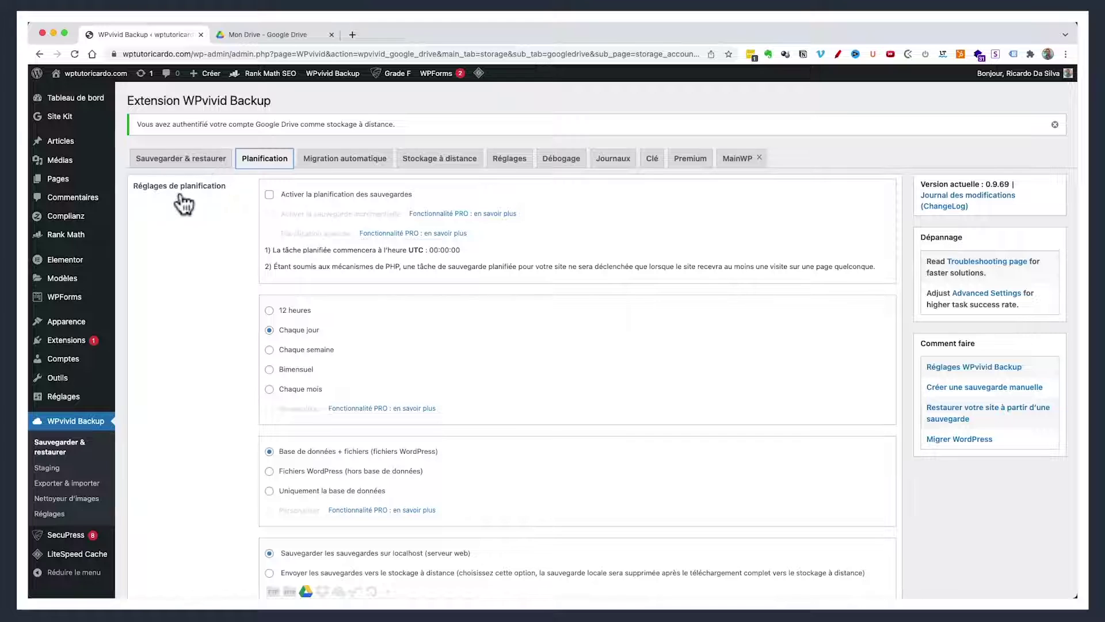
left_click(269, 195)
left_click(290, 311)
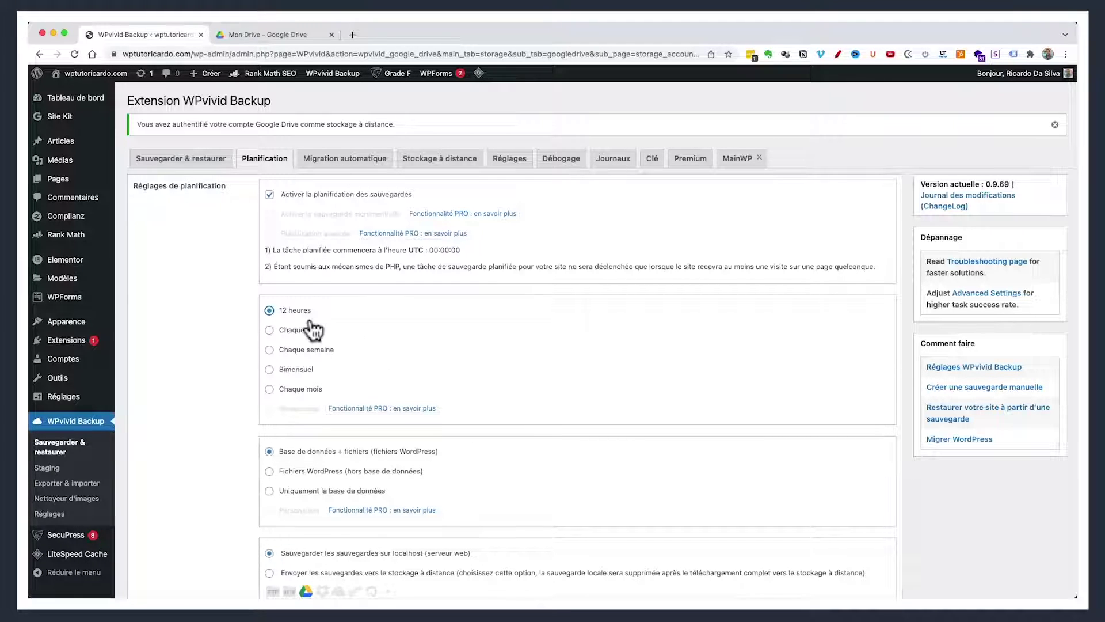
Set scheduled backups to be sent to the Google Drive remote storage and save the schedule settings
scroll(364, 345, "down", 2)
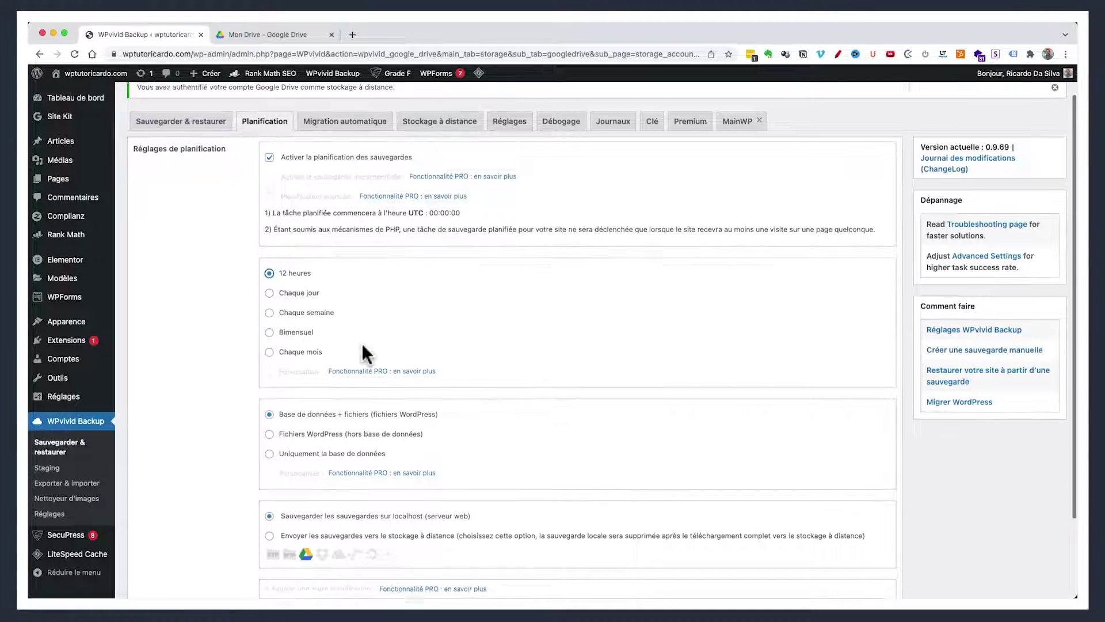
scroll(345, 351, "down", 4)
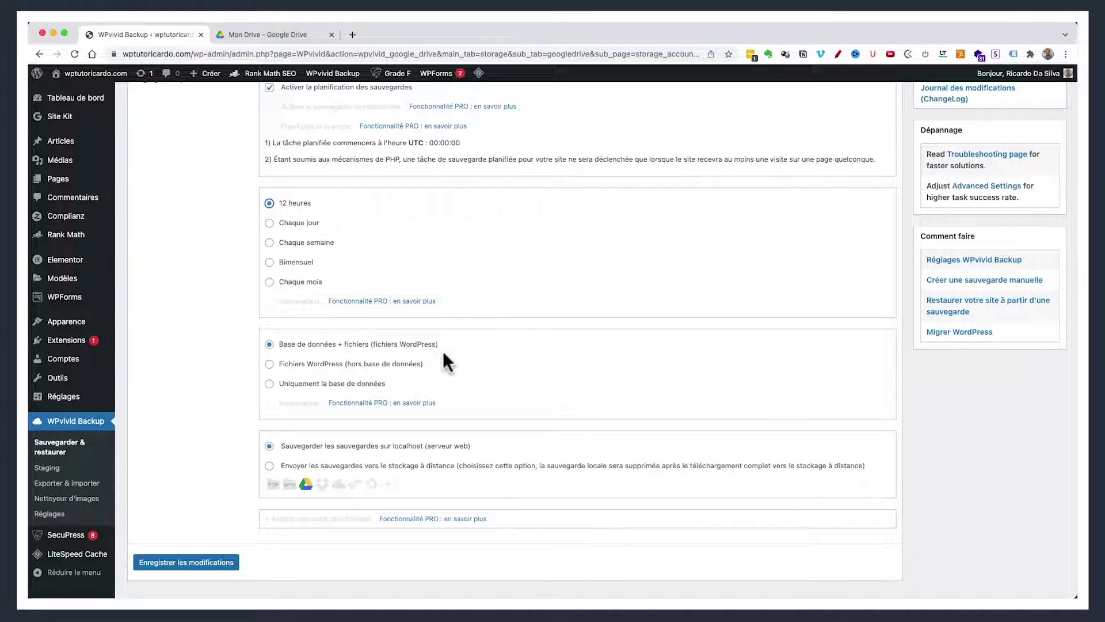
scroll(443, 353, "down", 1)
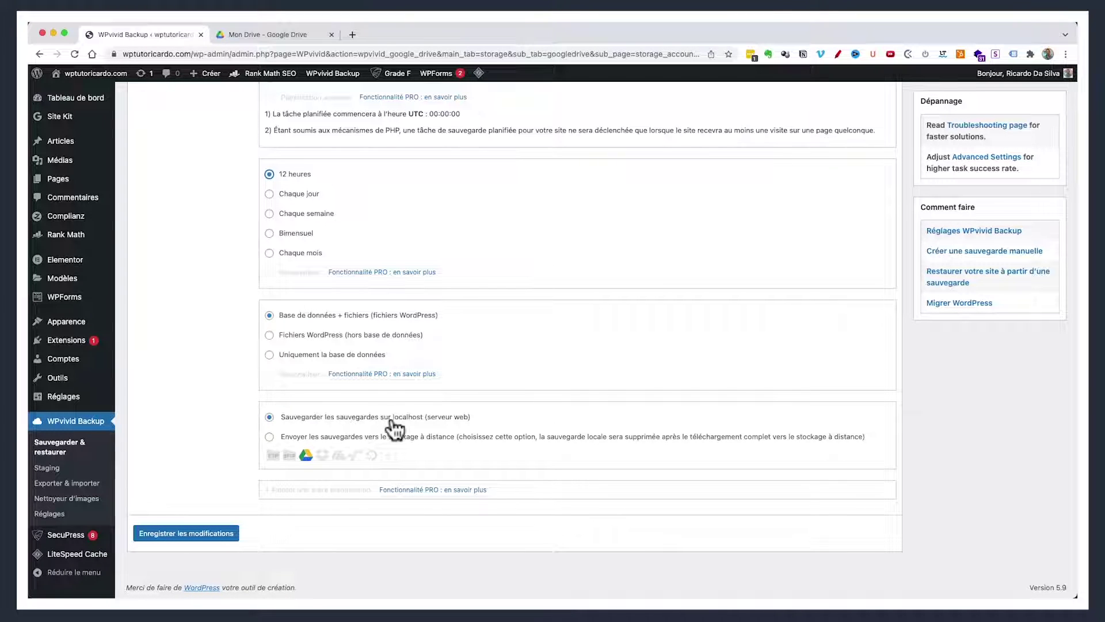
left_click(273, 437)
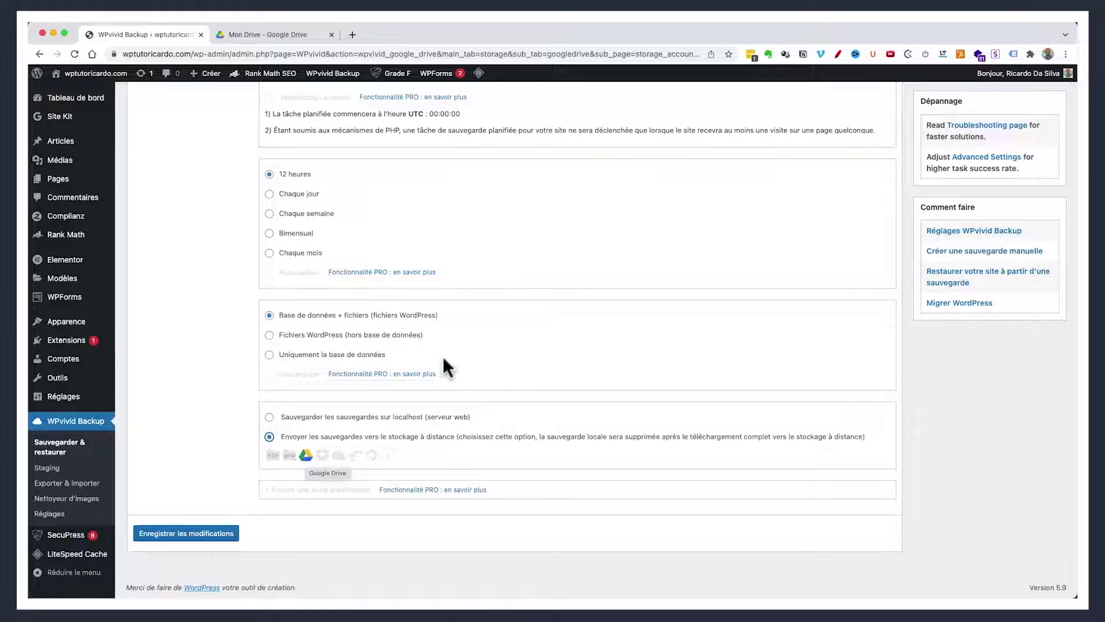
scroll(449, 357, "up", 3)
scroll(550, 504, "down", 3)
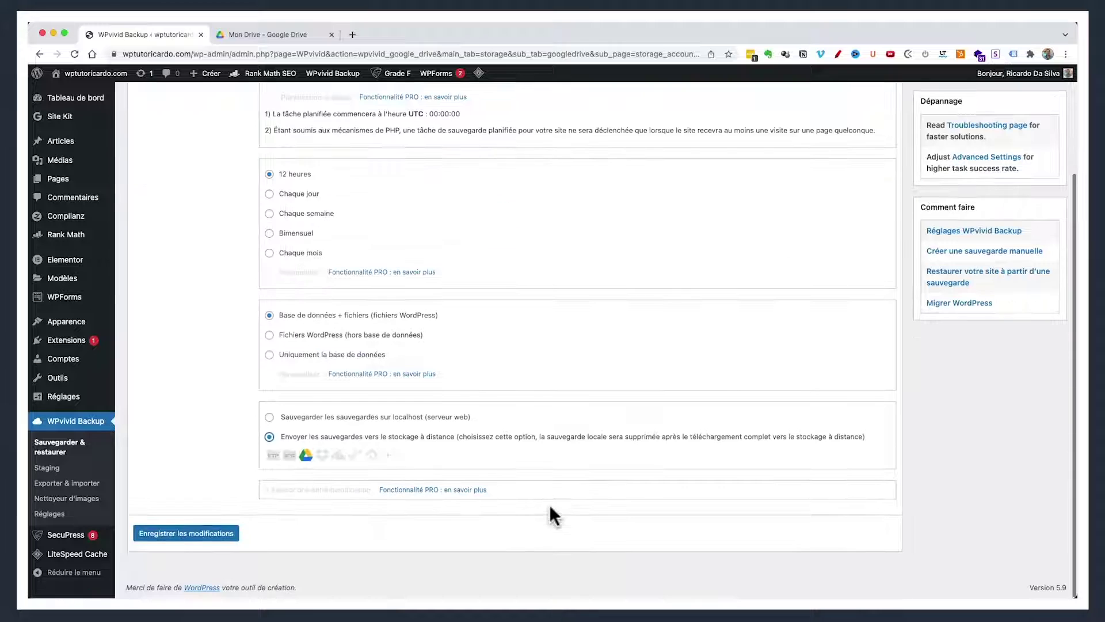
left_click(230, 534)
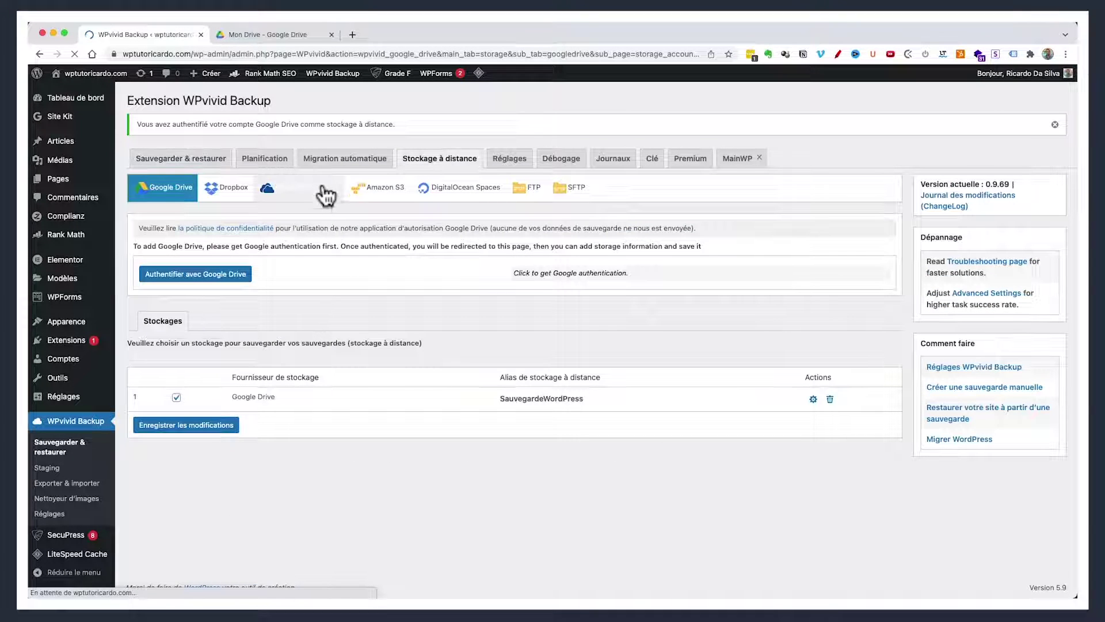
Reopen the backup schedule settings to check them and save them again
left_click(264, 159)
scroll(222, 291, "down", 5)
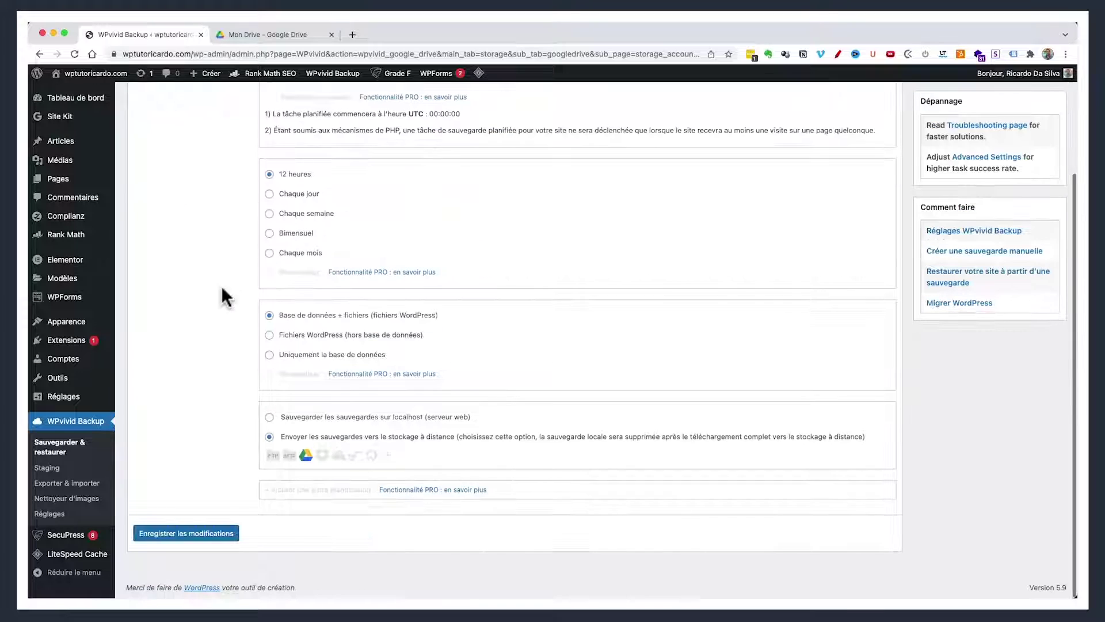
left_click(186, 533)
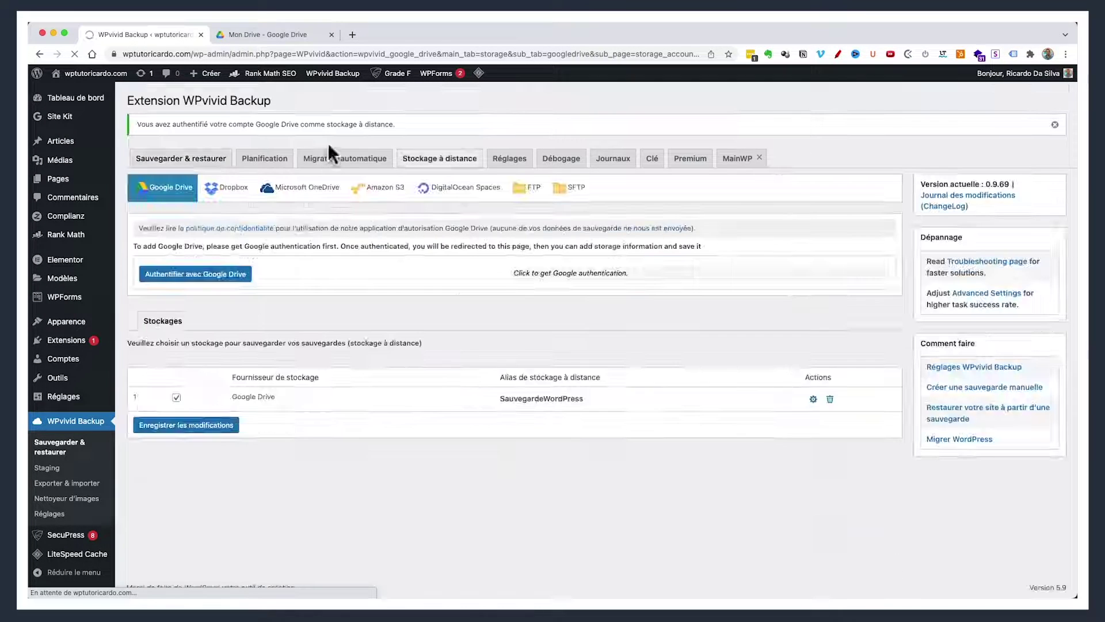
Start a manual backup of the database and WordPress files, sending it to the remote storage
left_click(333, 155)
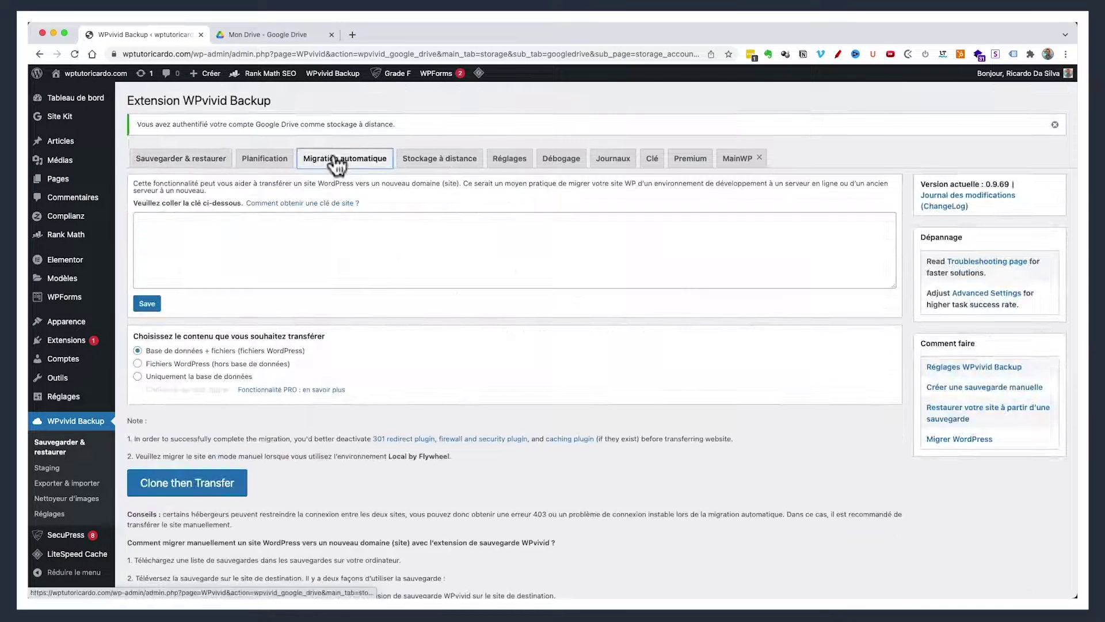
left_click(224, 167)
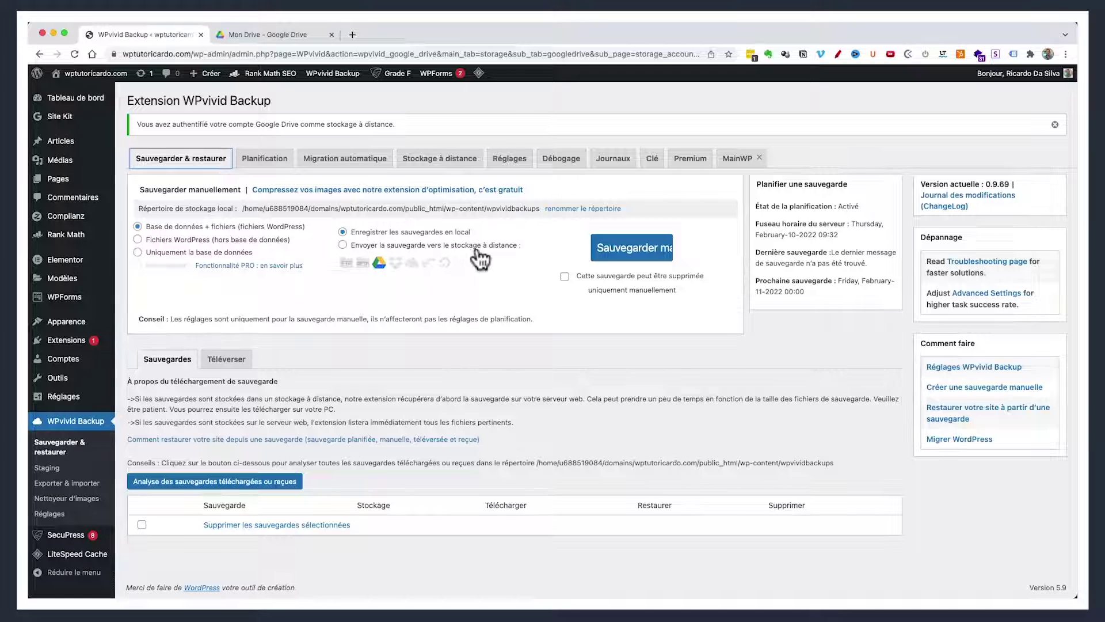
left_click(404, 248)
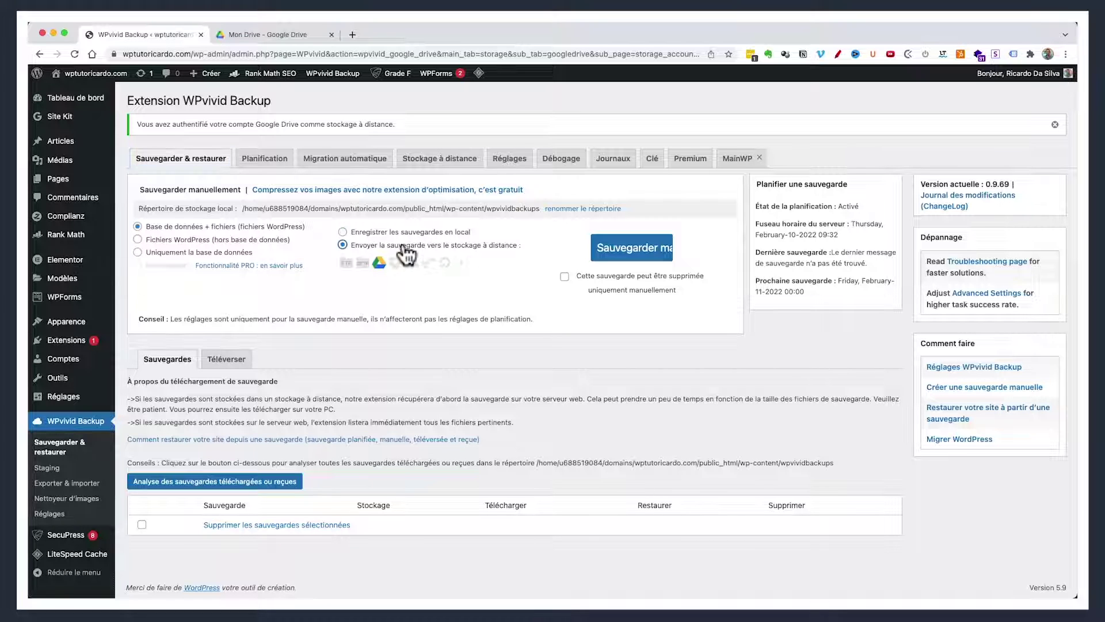
left_click(629, 253)
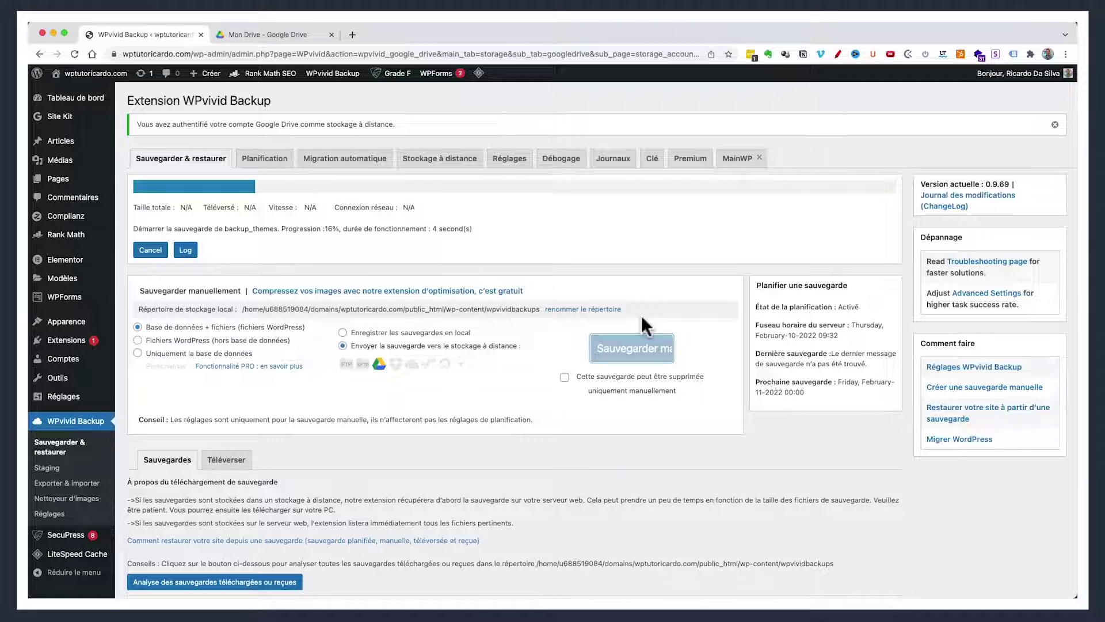
Switch to Google Drive, reload My Drive to look for the backup, and check which account is signed in
left_click(287, 36)
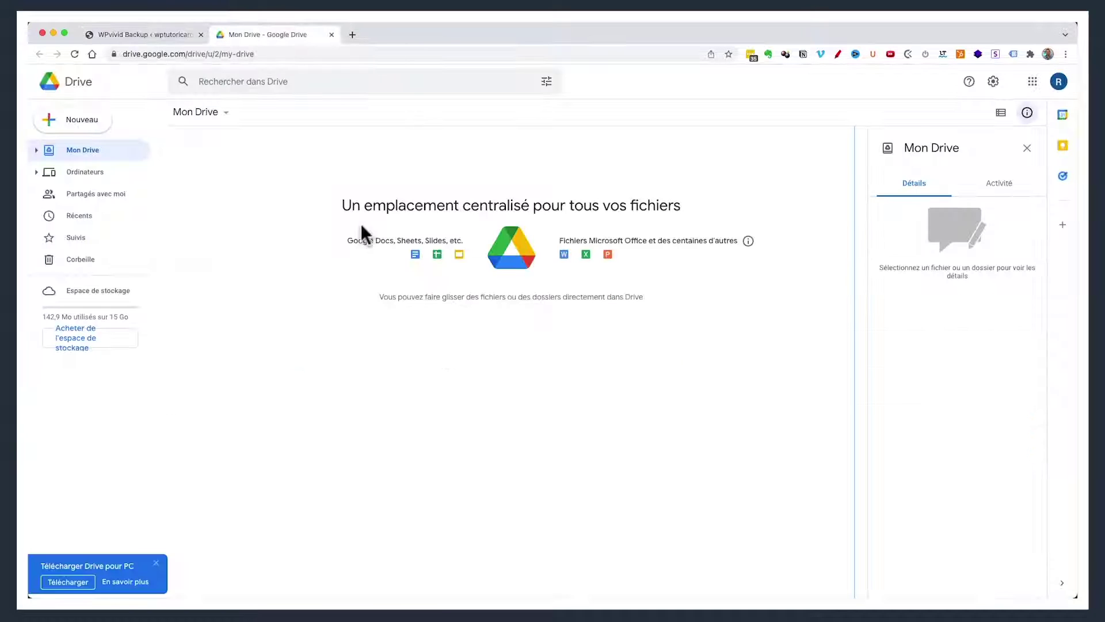
key("super+r")
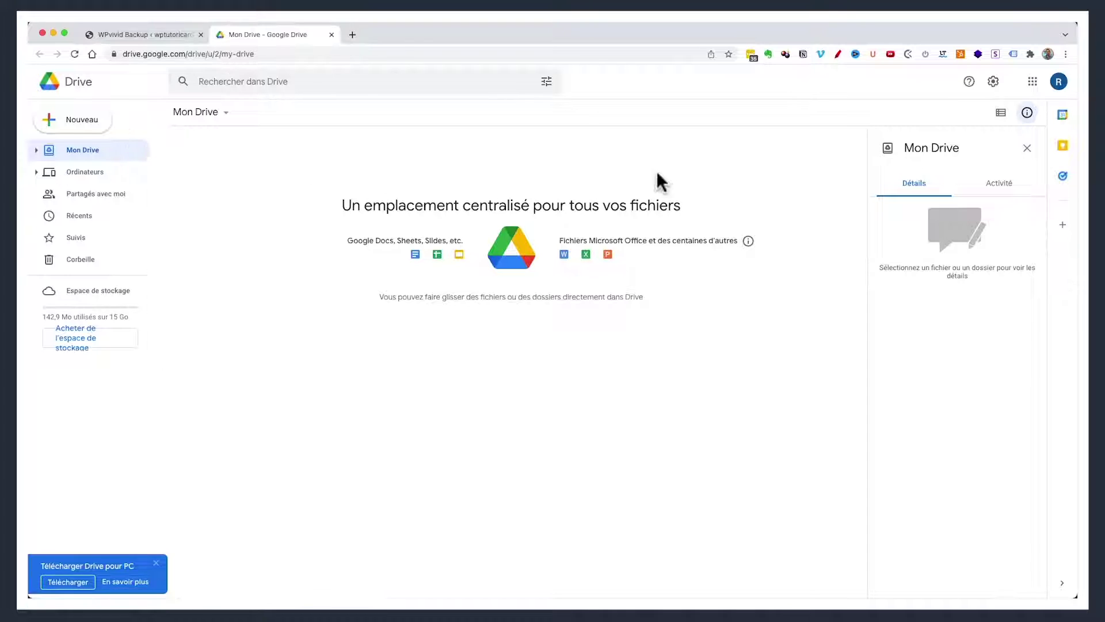
left_click(1027, 149)
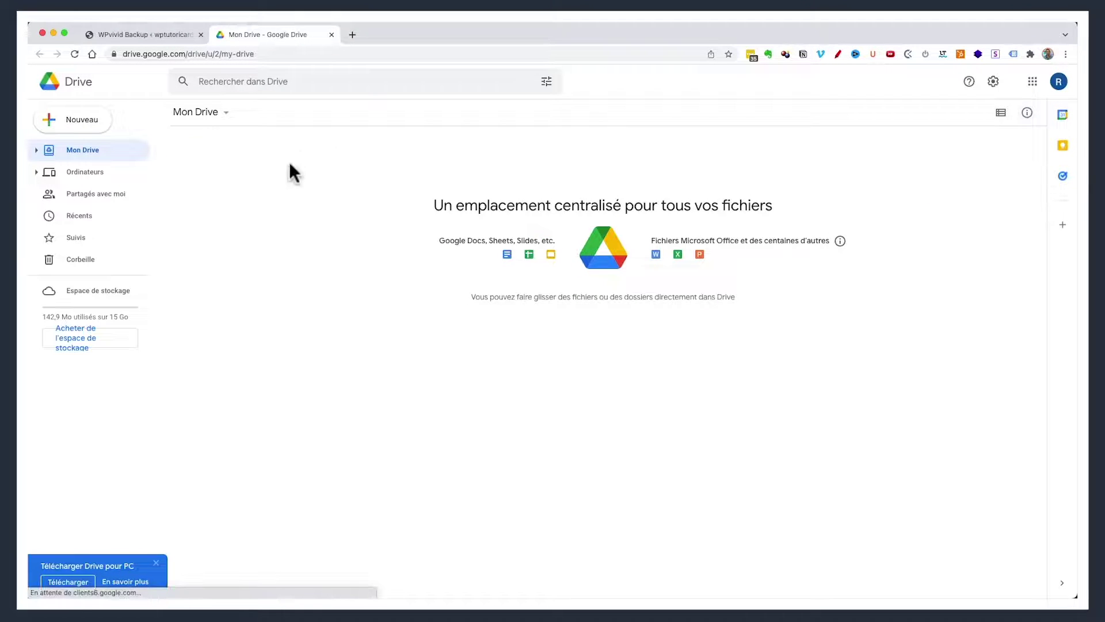
left_click(1055, 86)
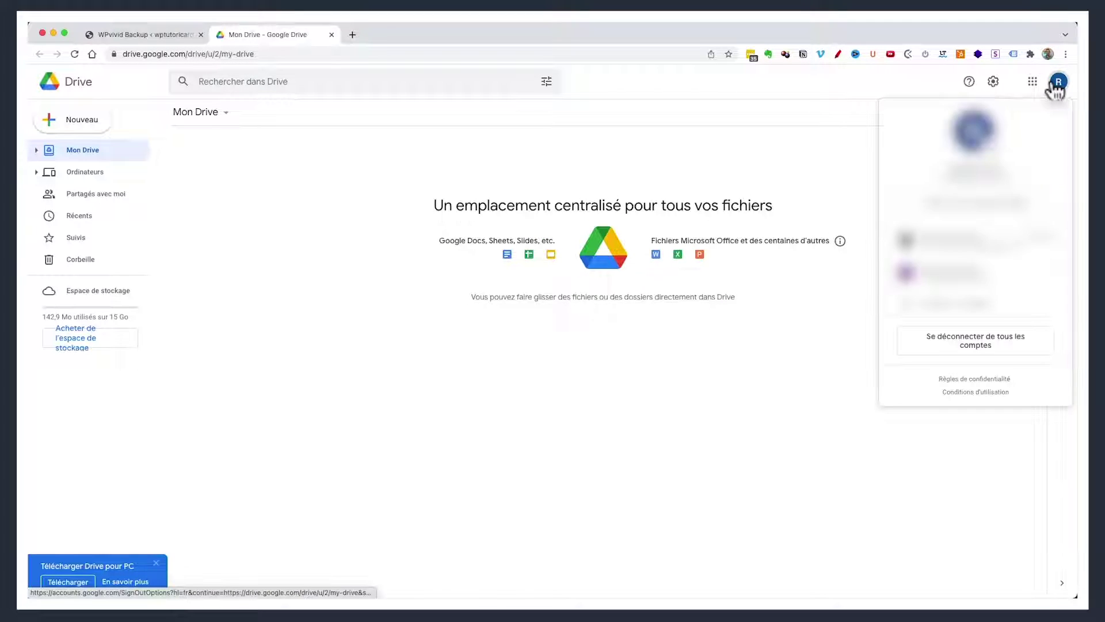
left_click(1056, 86)
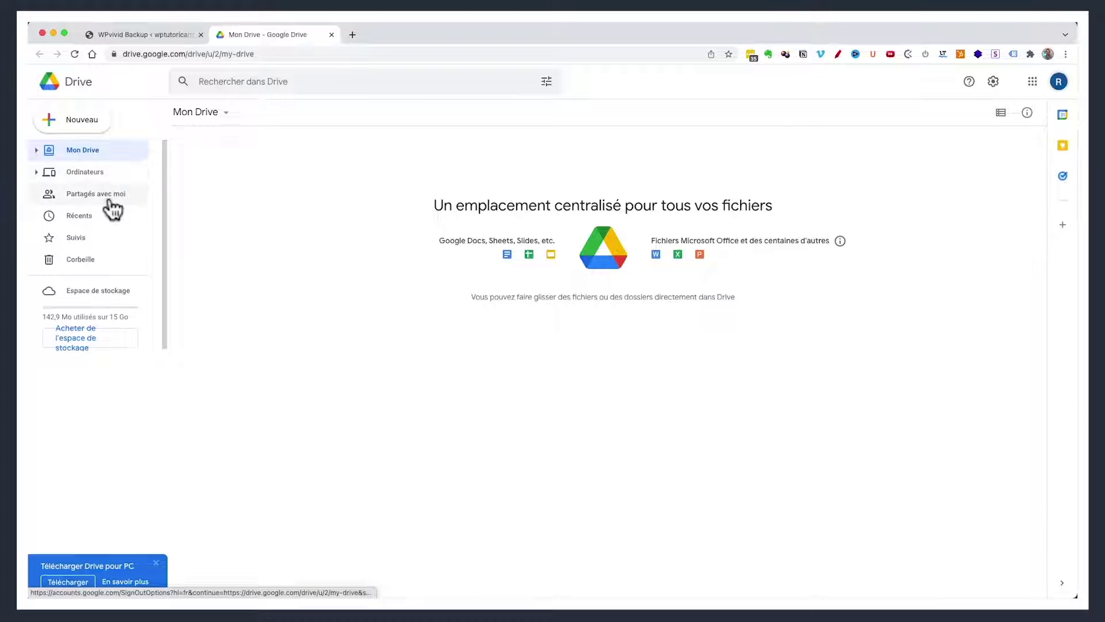
left_click(259, 54)
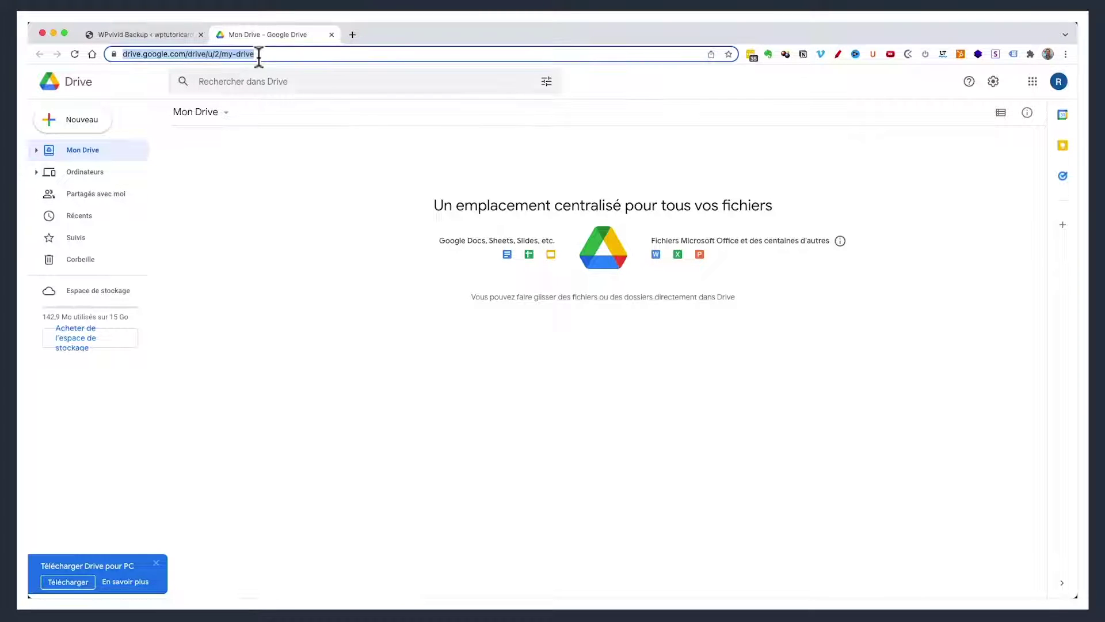
key("Return")
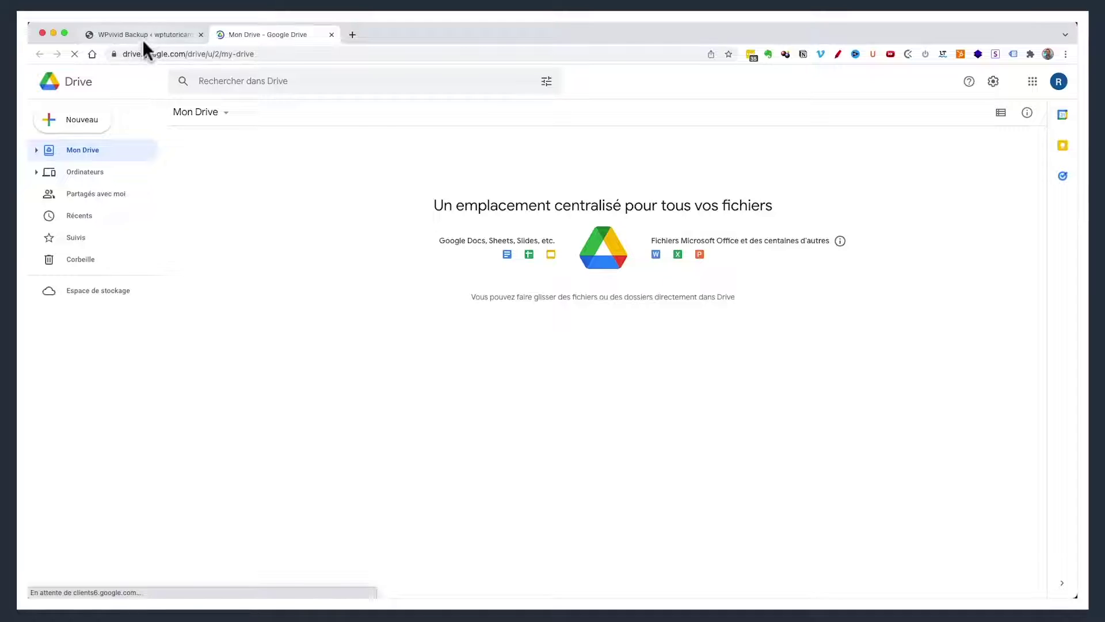
Return to WPvivid Backup, review the remote storage and the backup schedule, and save the schedule settings again
left_click(143, 39)
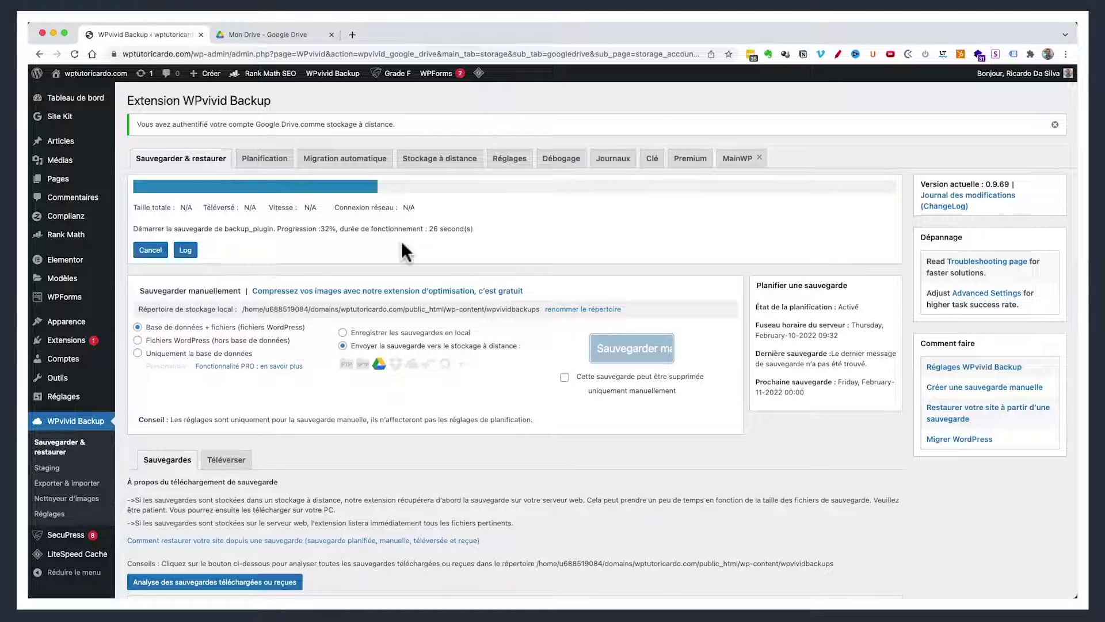
left_click(438, 161)
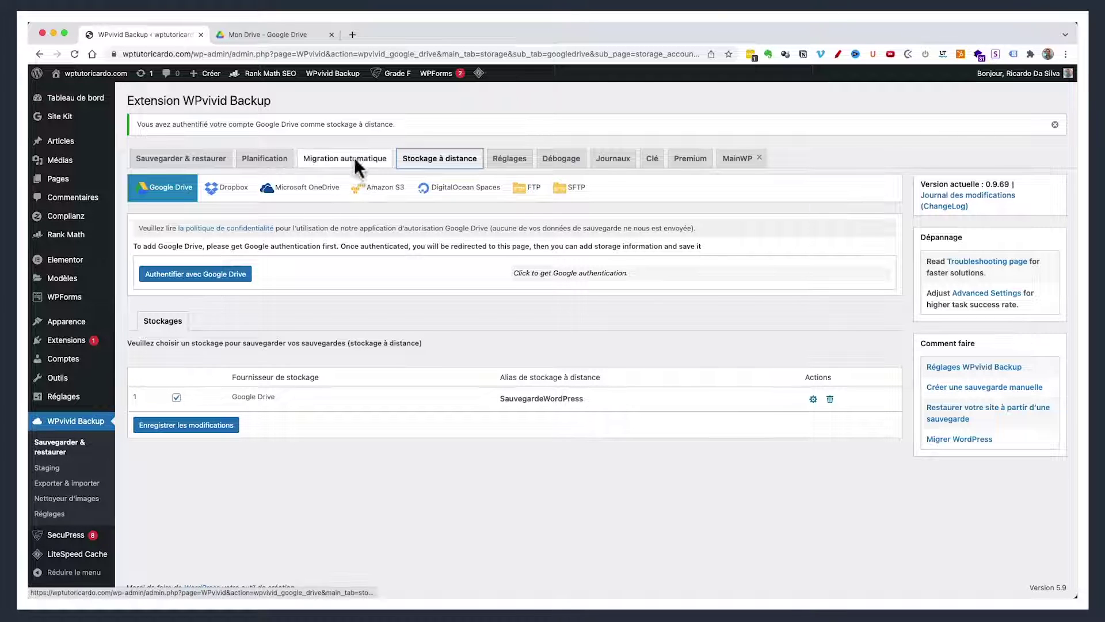
left_click(273, 163)
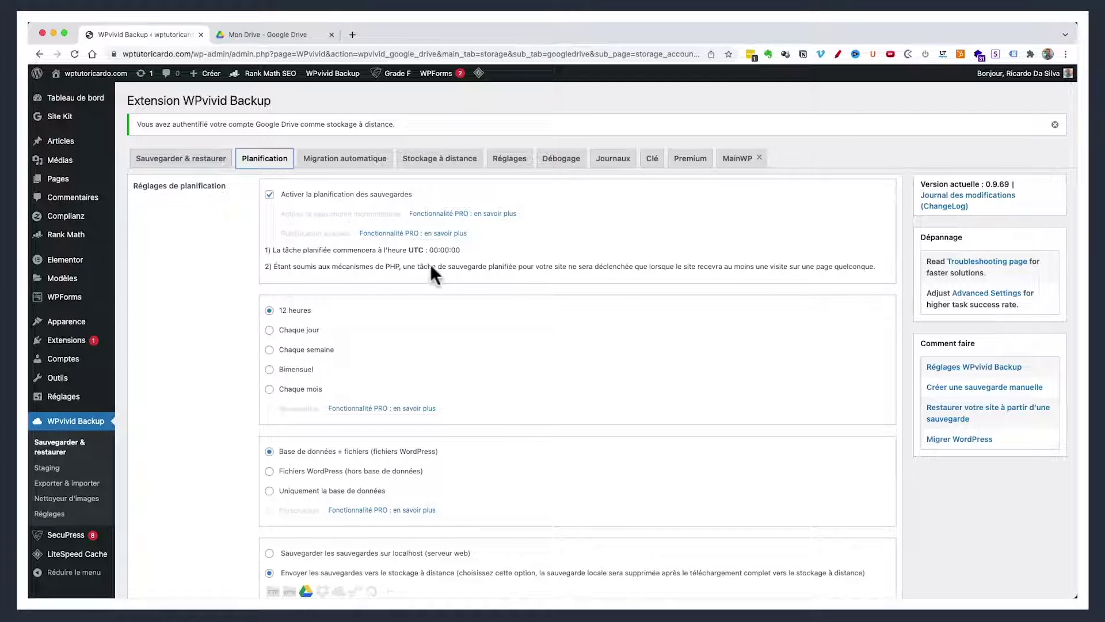
scroll(343, 282, "down", 2)
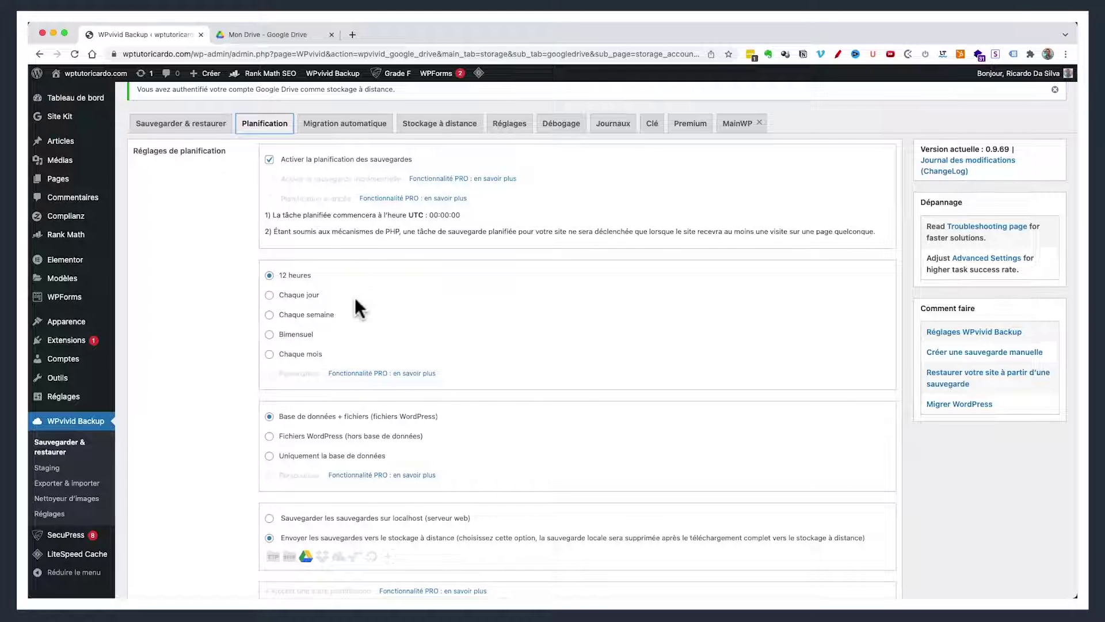
scroll(379, 305, "down", 4)
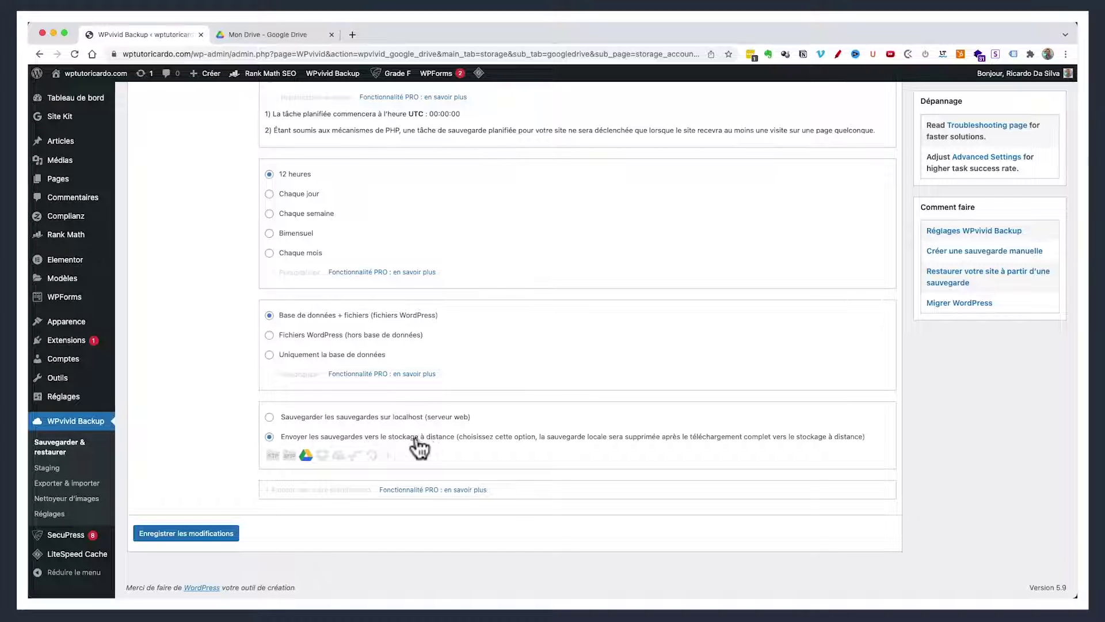
left_click(214, 534)
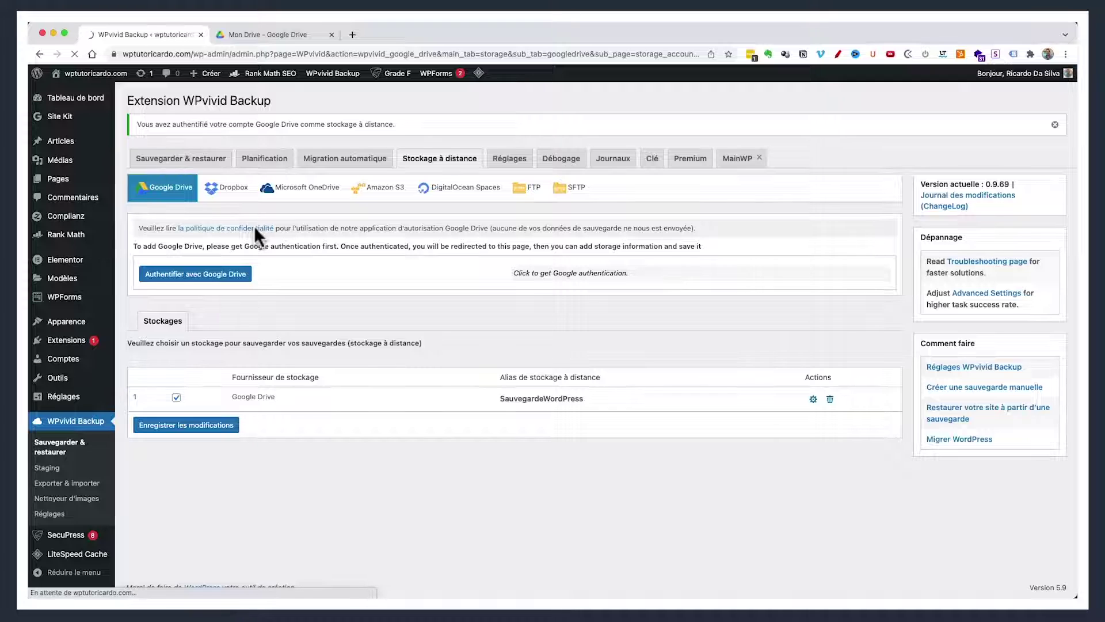
Check the manual backup's progress, then examine the files in the wpvivid_backup folder on Google Drive and refresh it
left_click(203, 163)
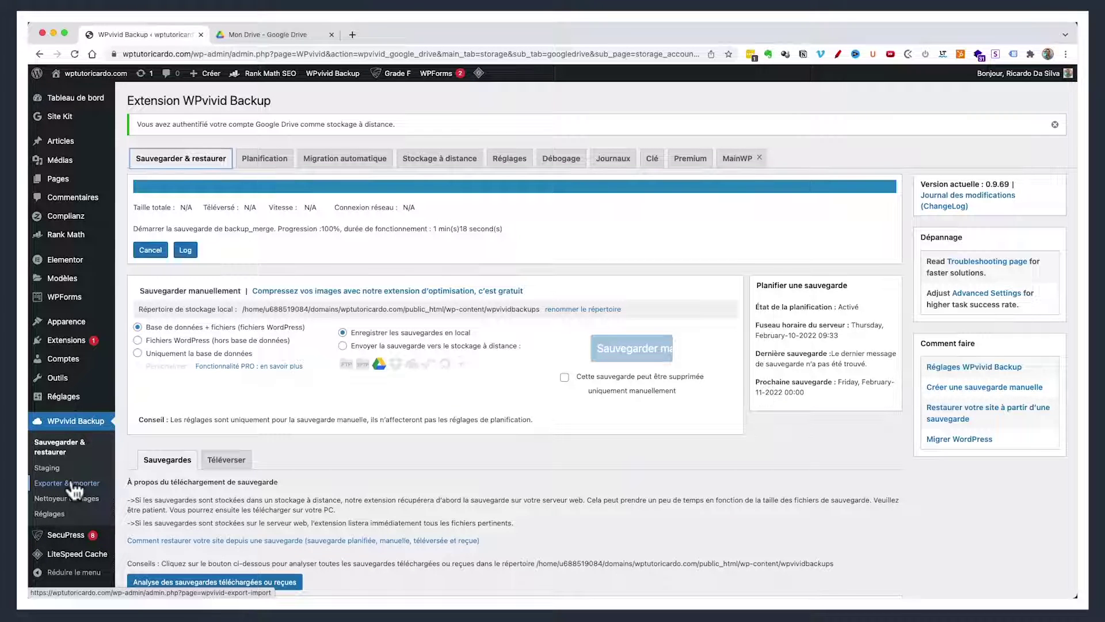
left_click(262, 37)
key("super+r")
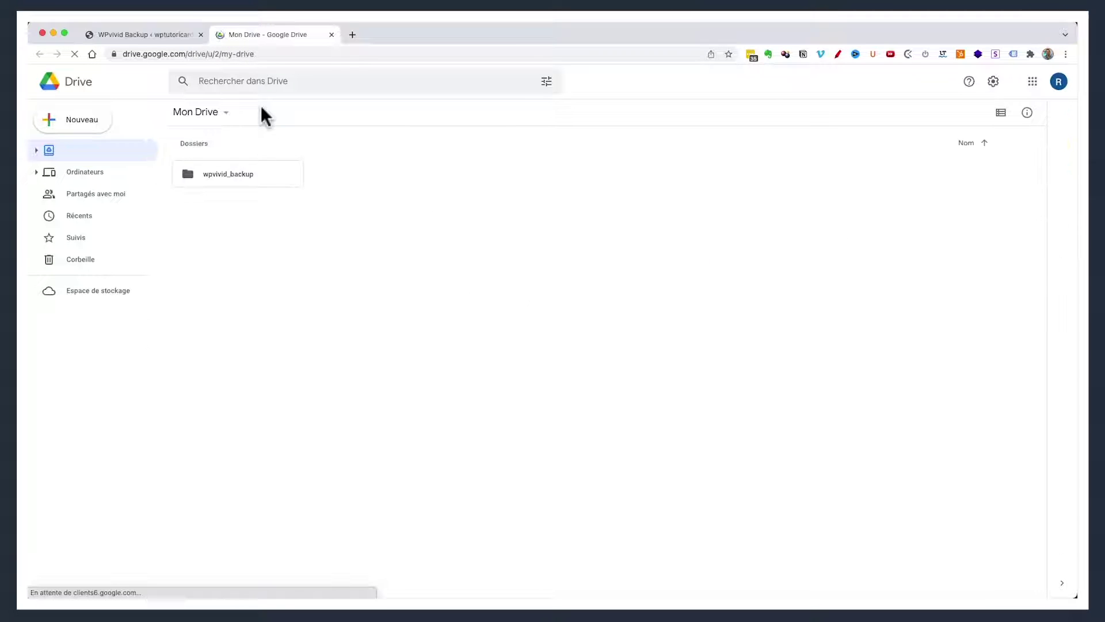
left_click(230, 176)
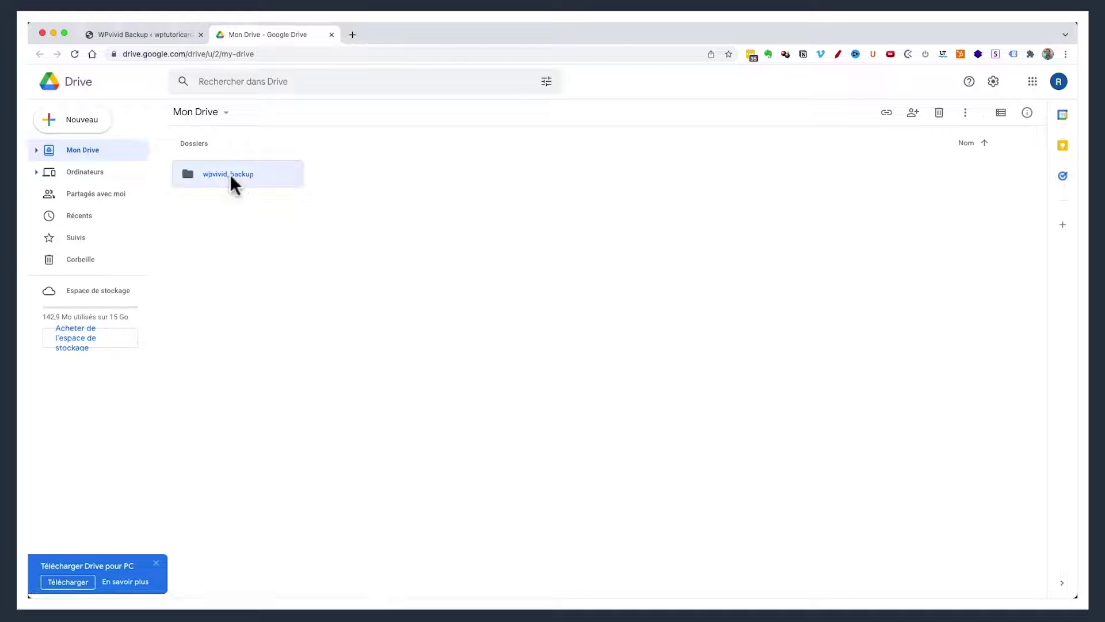
double_click(230, 174)
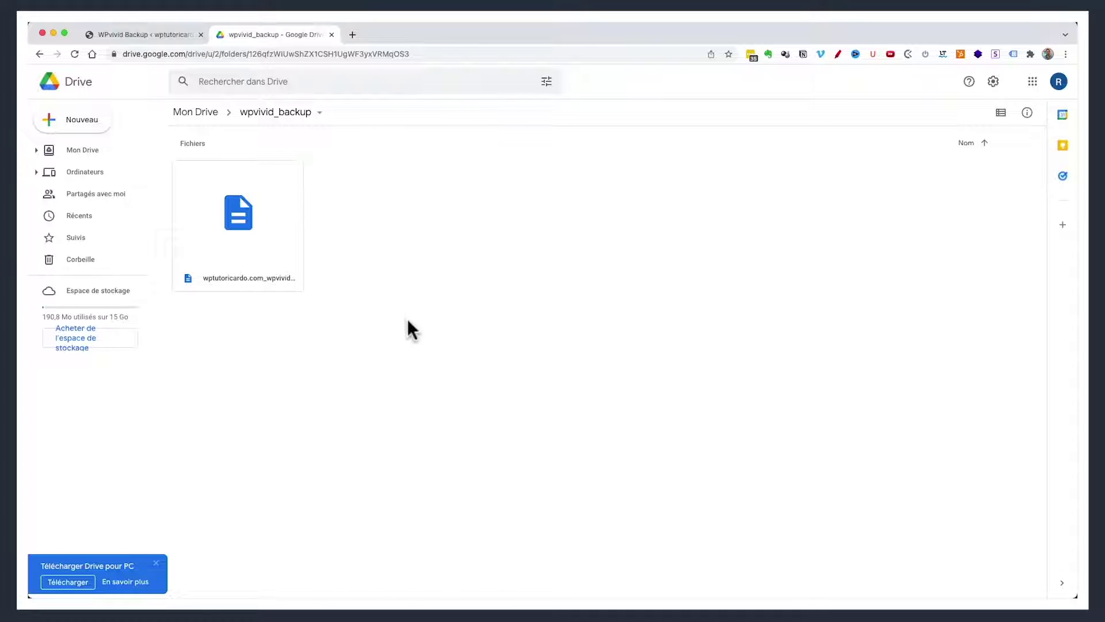
key("super+r")
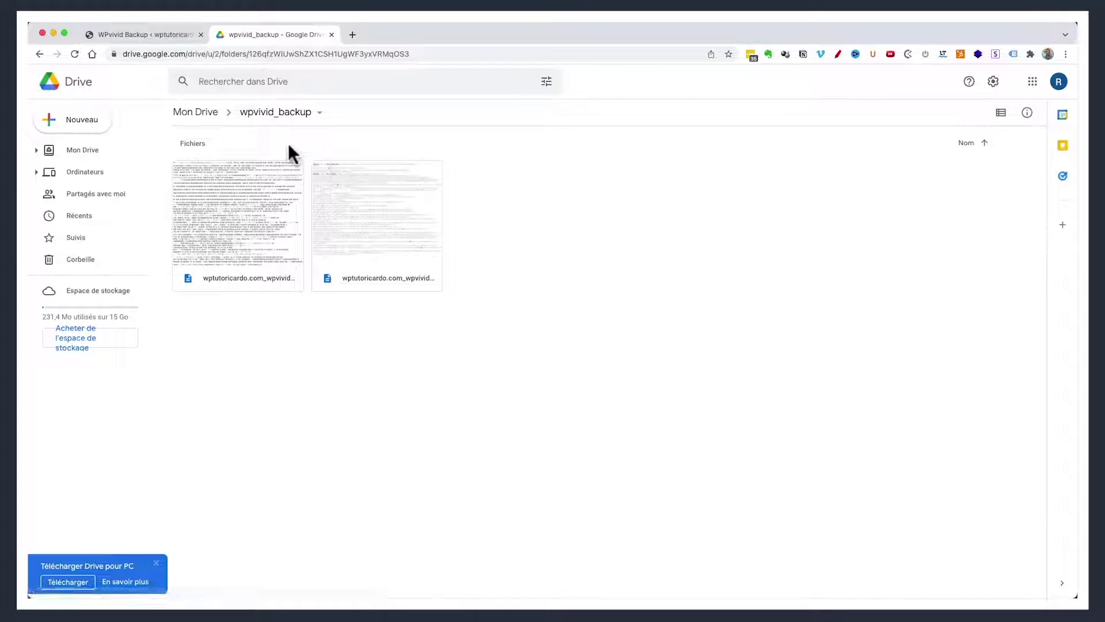
Review My Drive and the wpvivid_backup folder once more, then return to WPvivid Backup to check the backup list
left_click(242, 115)
left_click(214, 112)
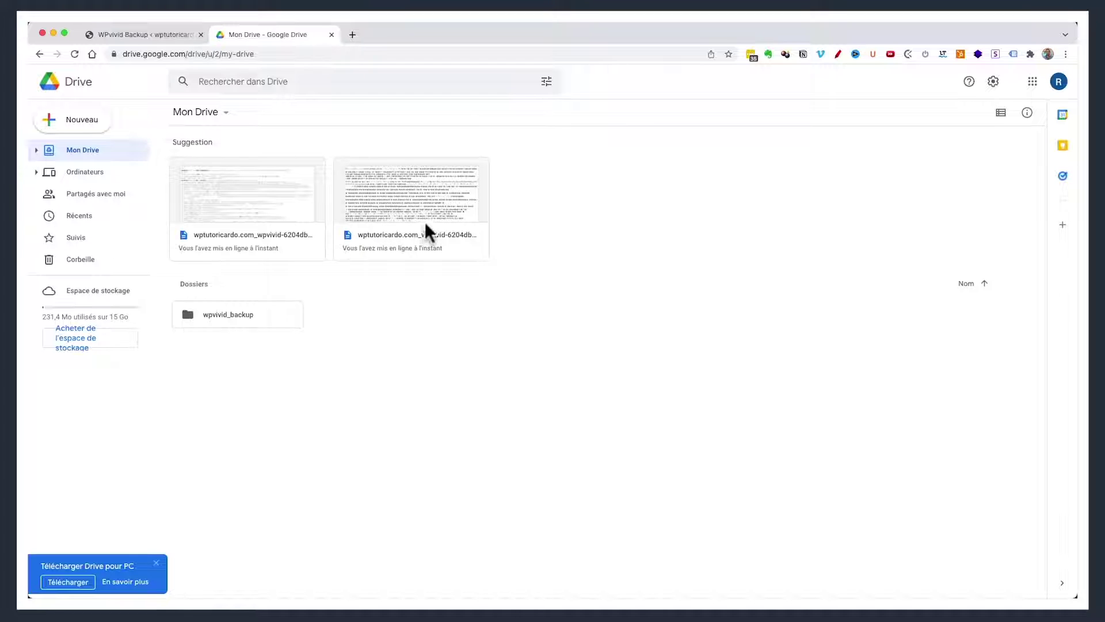
double_click(274, 313)
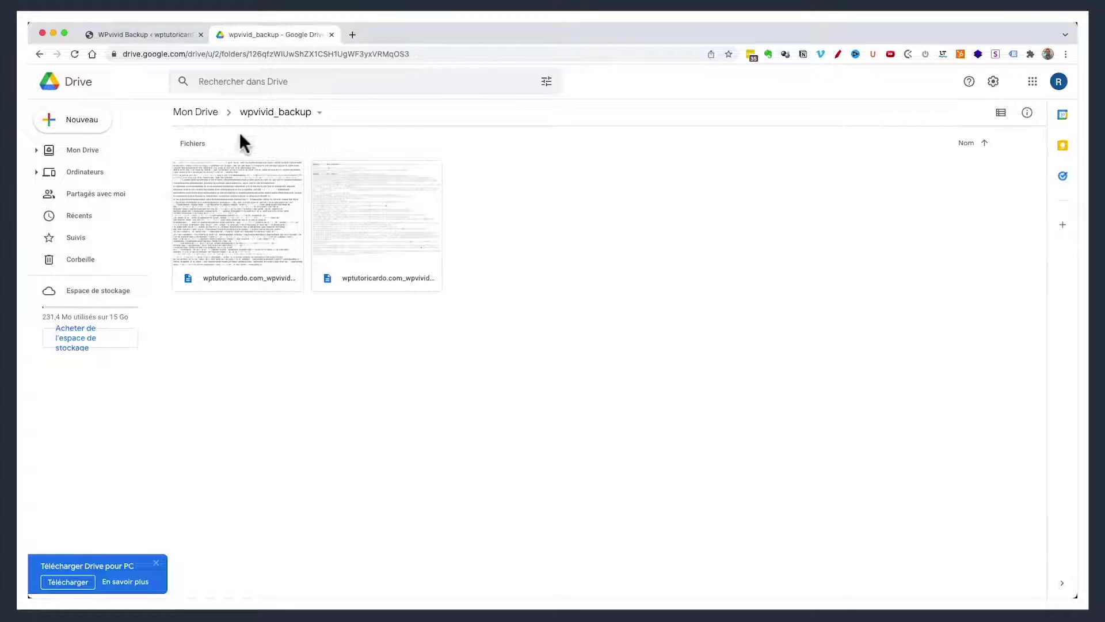
left_click(214, 115)
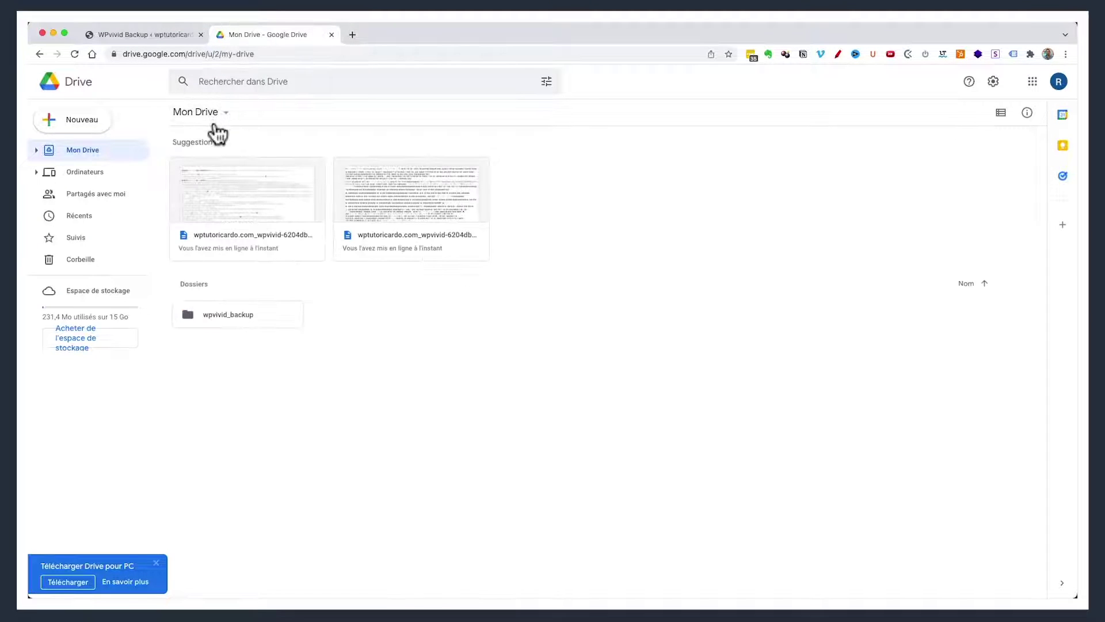
left_click(150, 33)
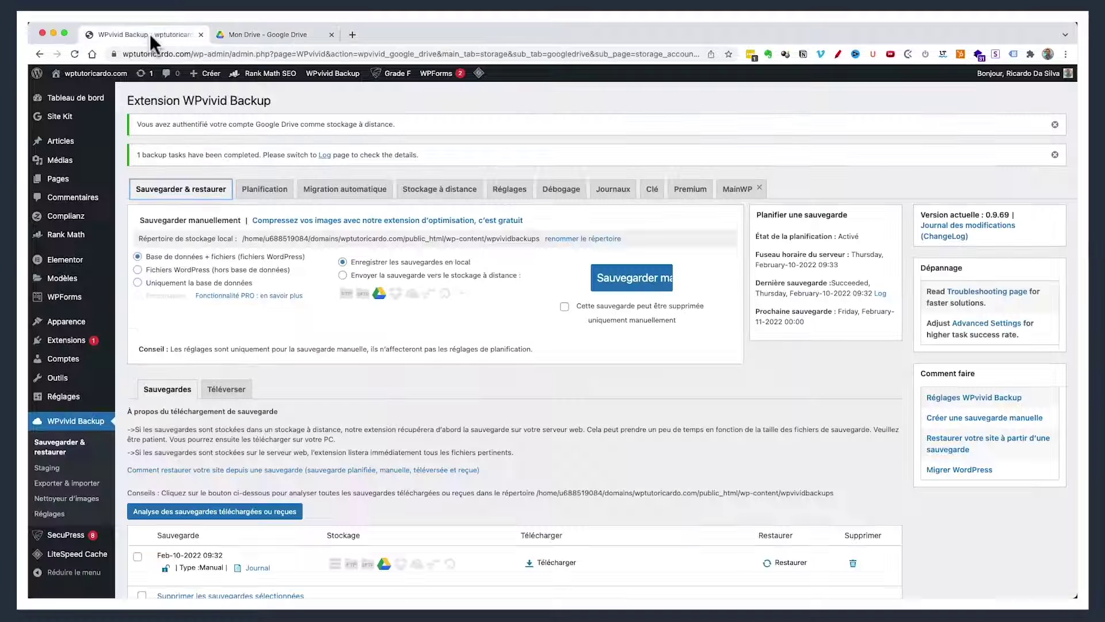